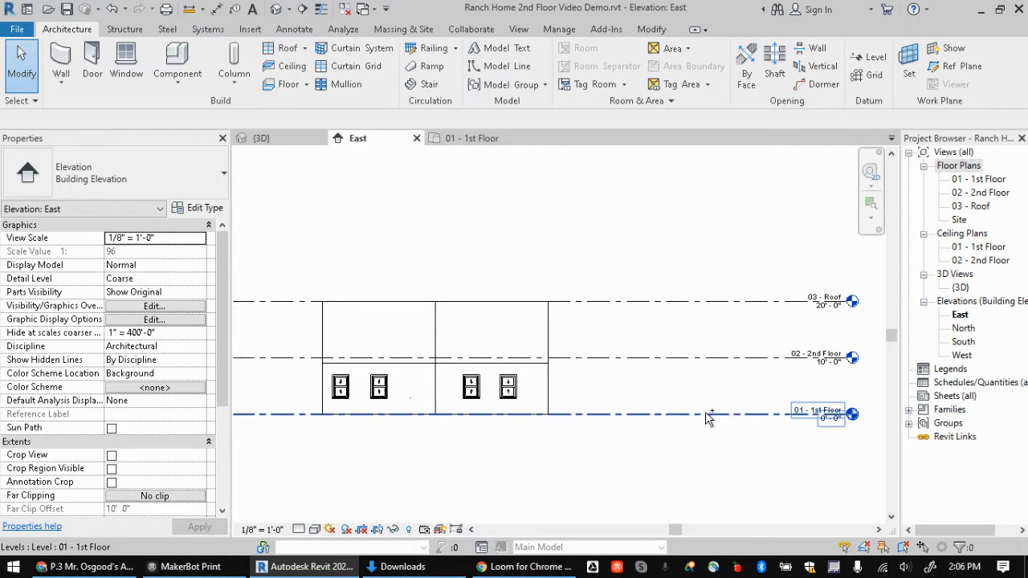
Copy the 01 - 1st Floor level downward to make a new level at about -11' 6"
{"action": "left_click_drag", "start_coordinate": [692, 424], "coordinate": [693, 482], "text": "ctrl"}
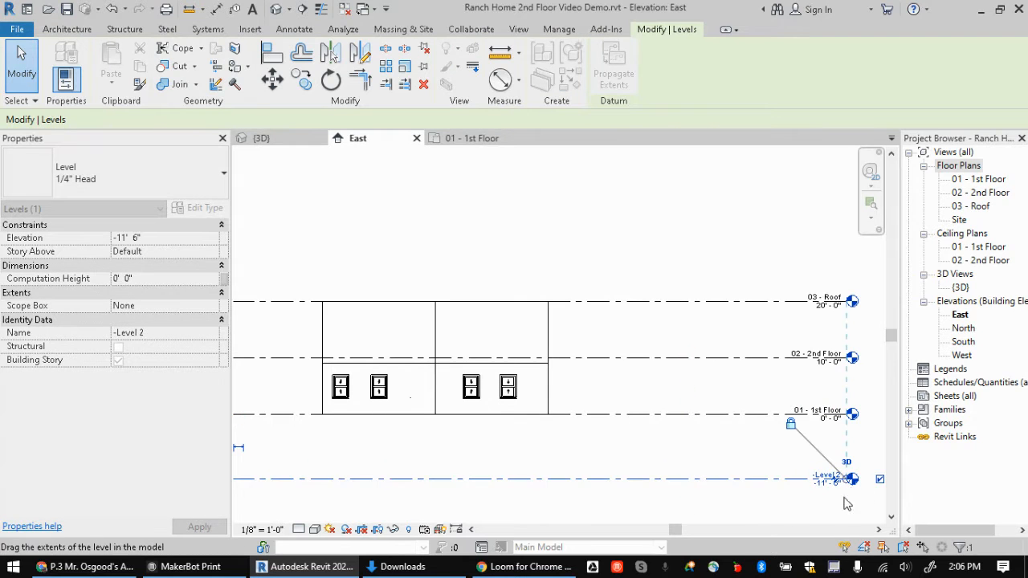
{"action": "scroll", "coordinate": [810, 494], "scroll_direction": "down", "scroll_amount": 2}
{"action": "scroll", "coordinate": [818, 511], "scroll_direction": "up", "scroll_amount": 4}
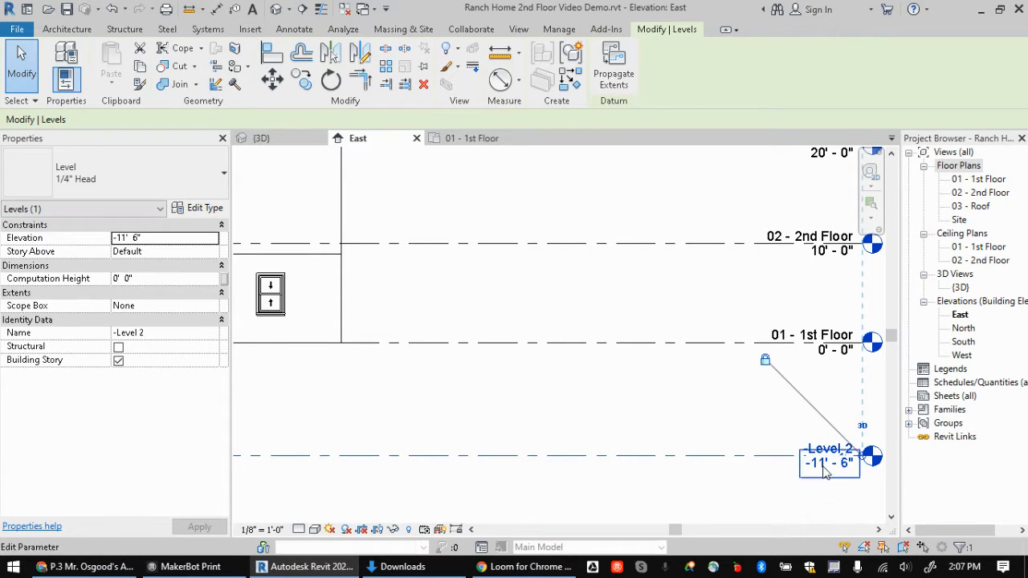
{"action": "left_click", "coordinate": [825, 472]}
{"action": "type", "text": "10"}
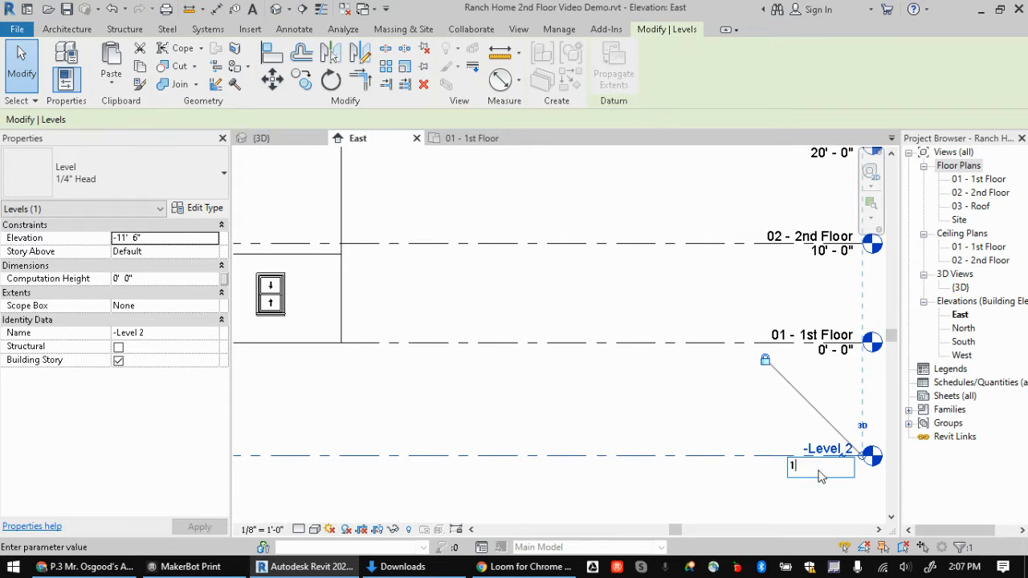
{"action": "key", "text": "Return"}
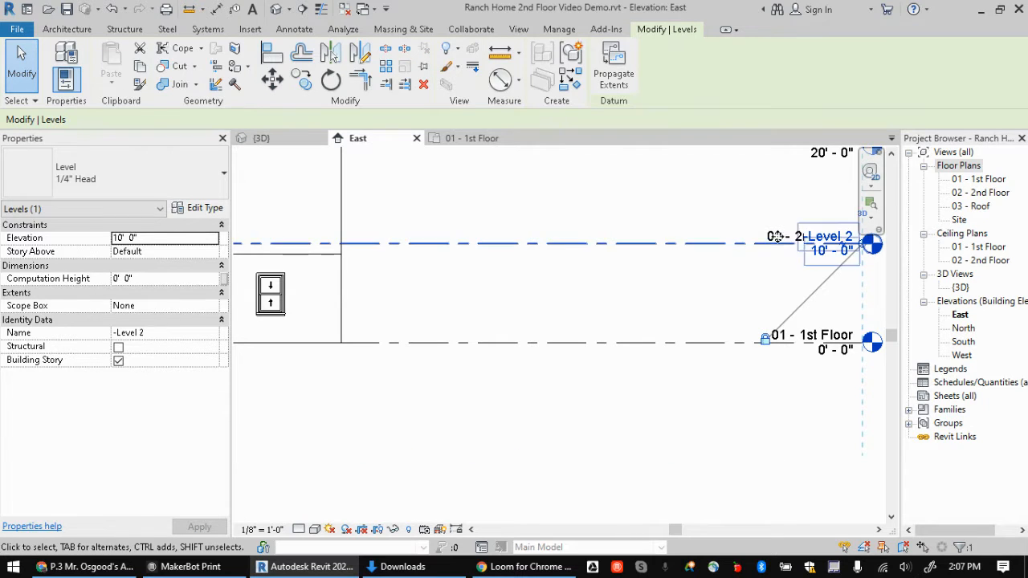
Set the copied level's elevation to -10' 0", below the 01 - 1st Floor level
{"action": "left_click", "coordinate": [842, 248]}
{"action": "left_click", "coordinate": [834, 269]}
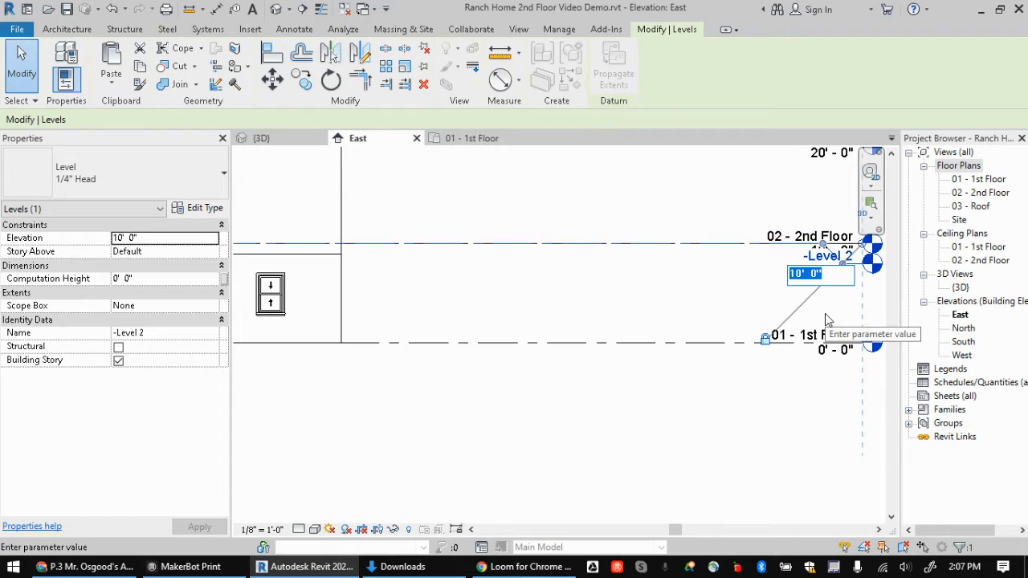
{"action": "type", "text": "-10"}
{"action": "key", "text": "Return"}
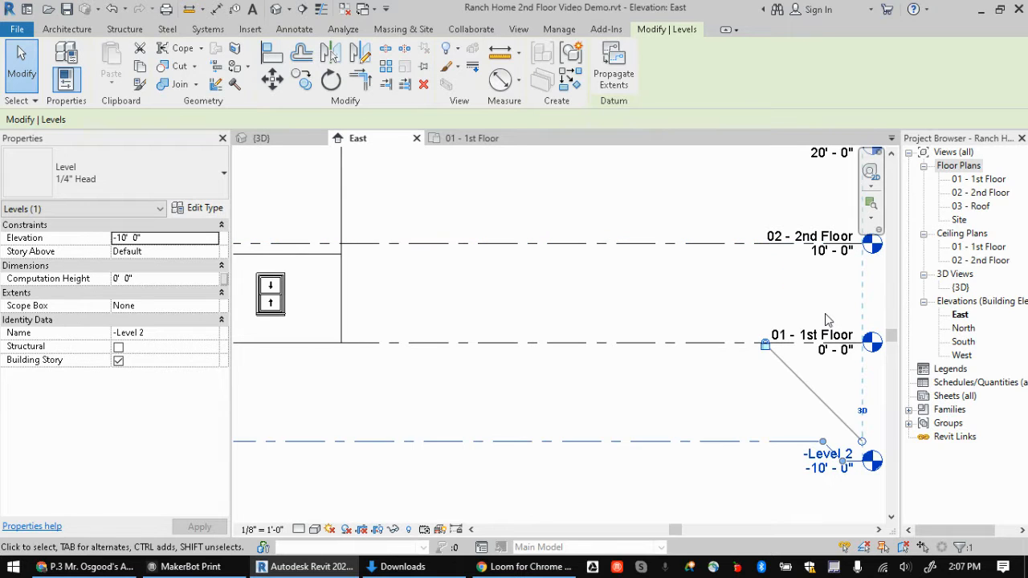
Rename the new lowest level as "-01 - Basement"
{"action": "left_click", "coordinate": [829, 456]}
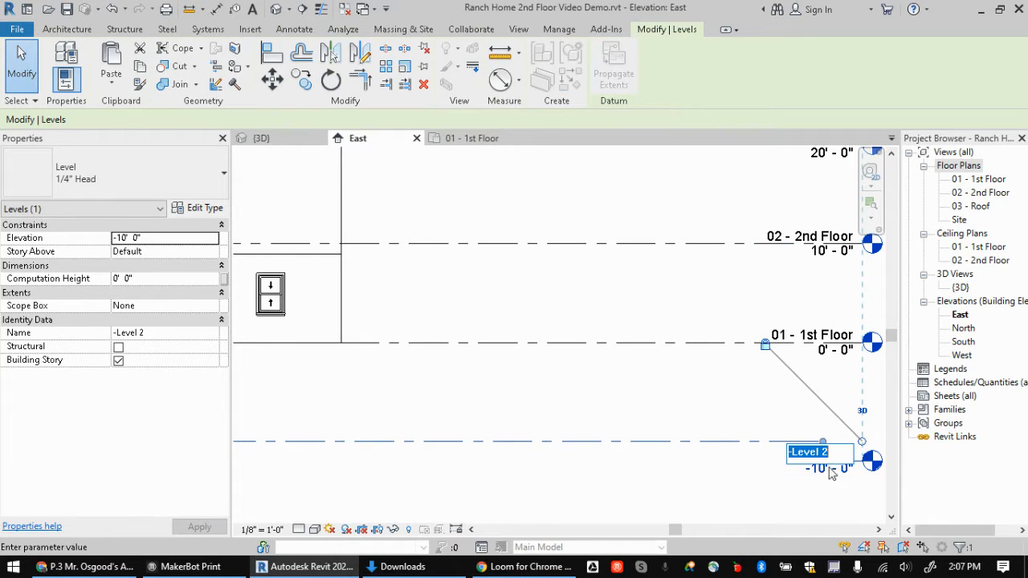
{"action": "key", "text": "BackSpace"}
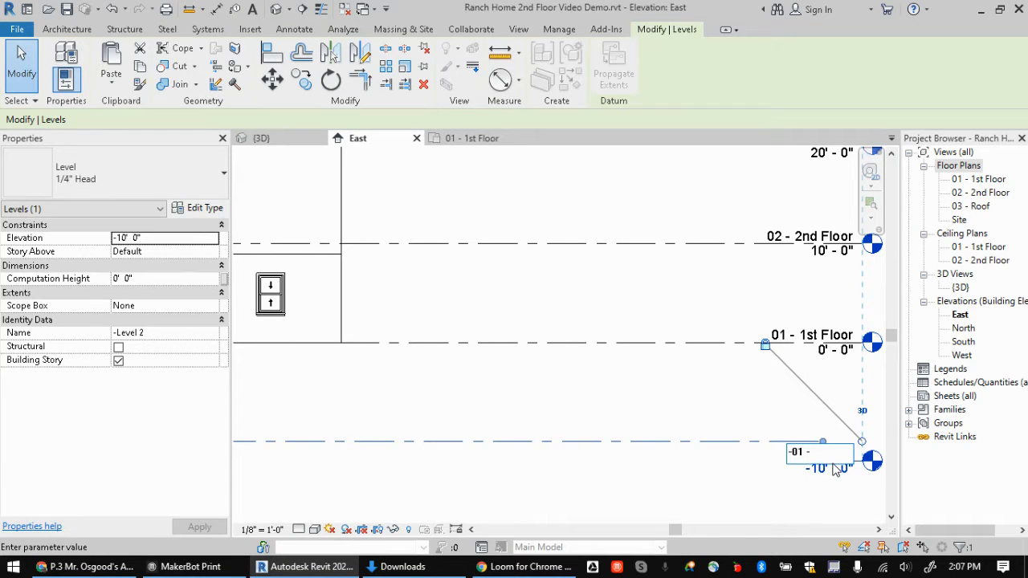
{"action": "type", "text": "-01 - Basement"}
{"action": "key", "text": "Return"}
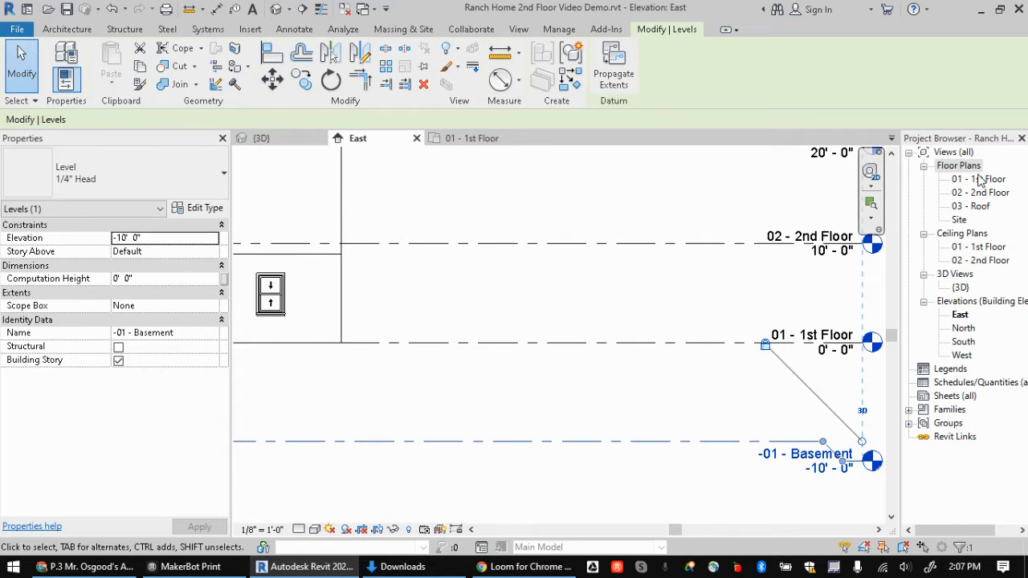
{"action": "left_click", "coordinate": [673, 203]}
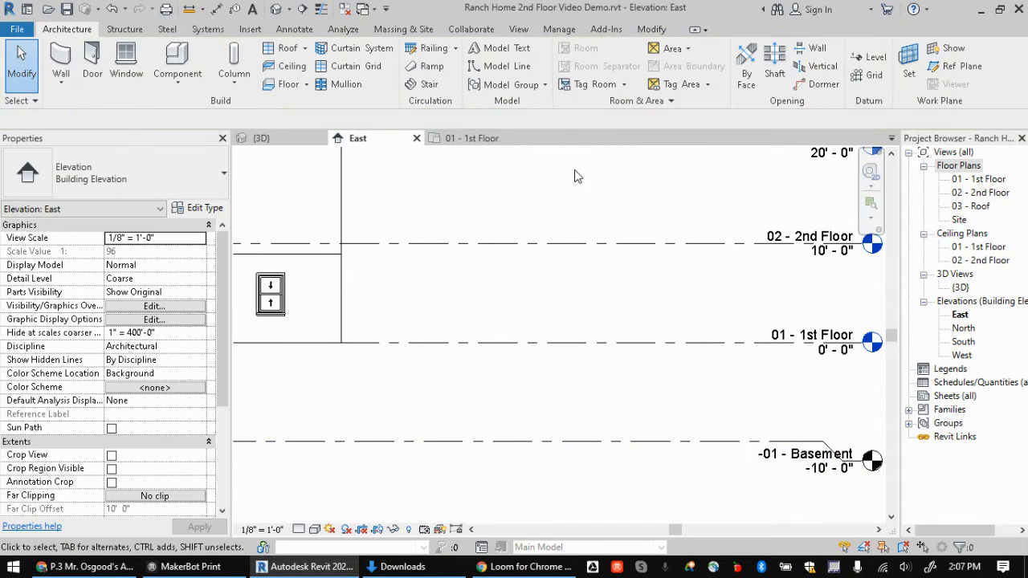
Create a new floor plan view for the -01 - Basement level
{"action": "left_click", "coordinate": [518, 28]}
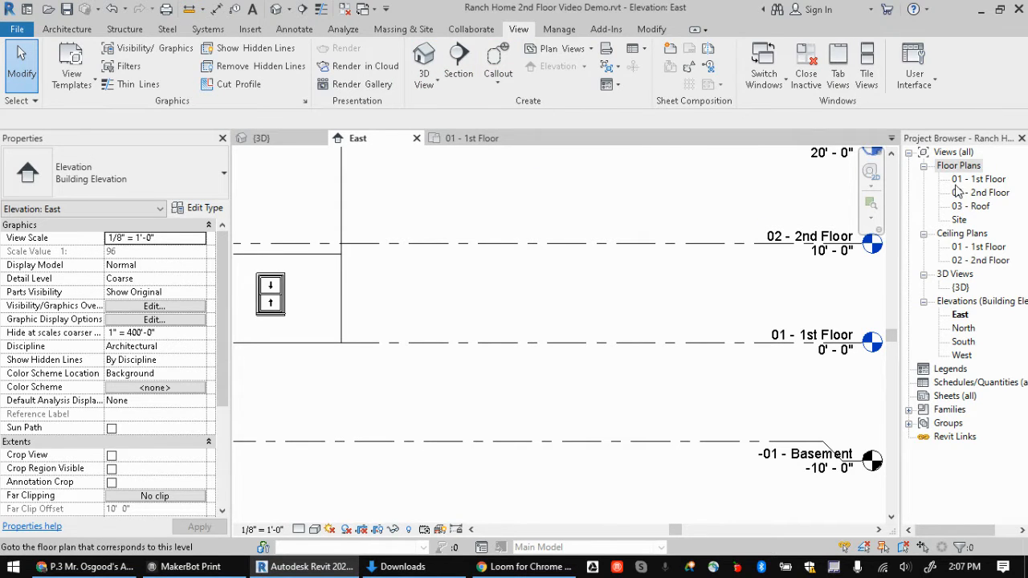
{"action": "left_click", "coordinate": [579, 51]}
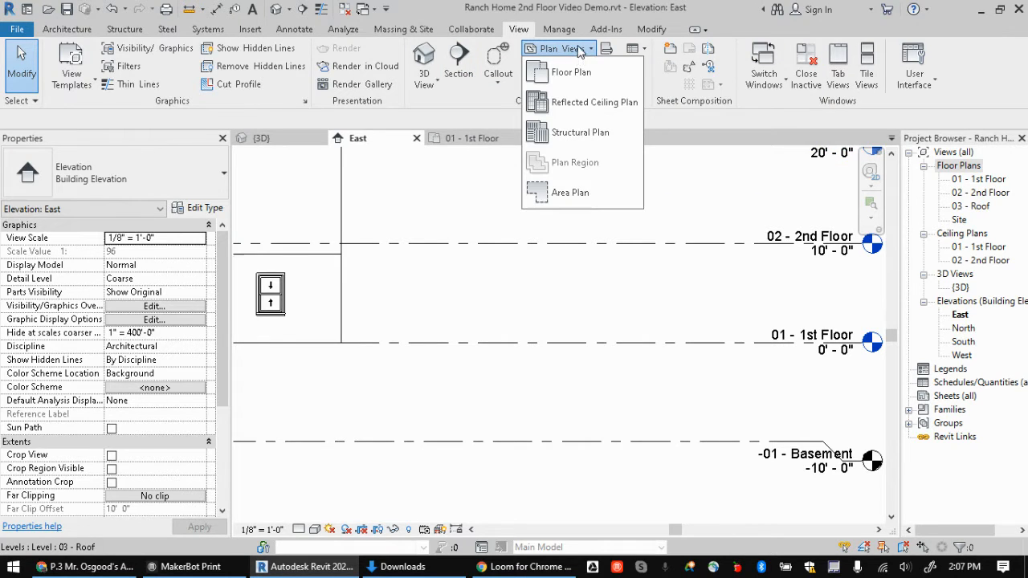
{"action": "left_click", "coordinate": [565, 72]}
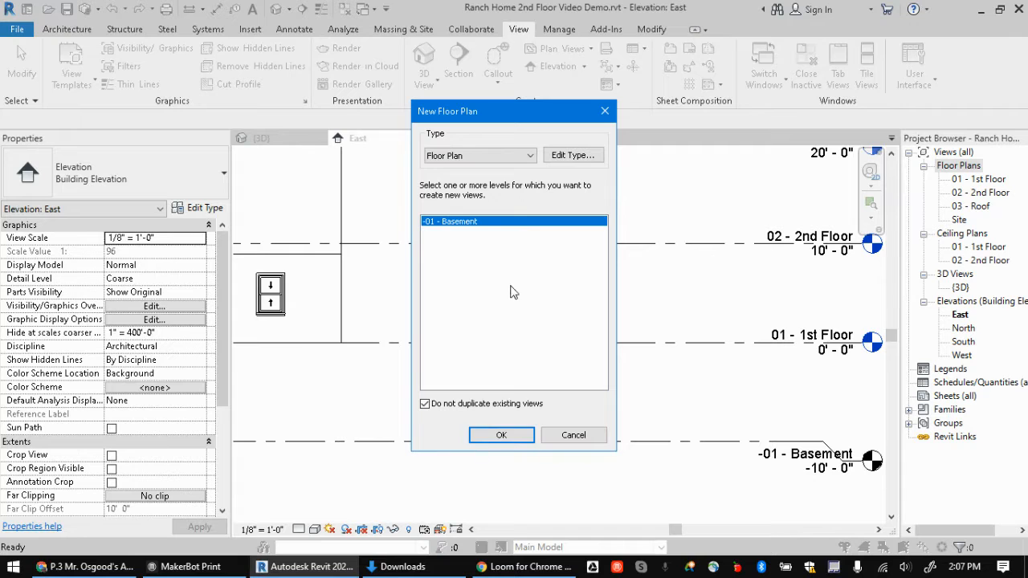
{"action": "left_click", "coordinate": [500, 436]}
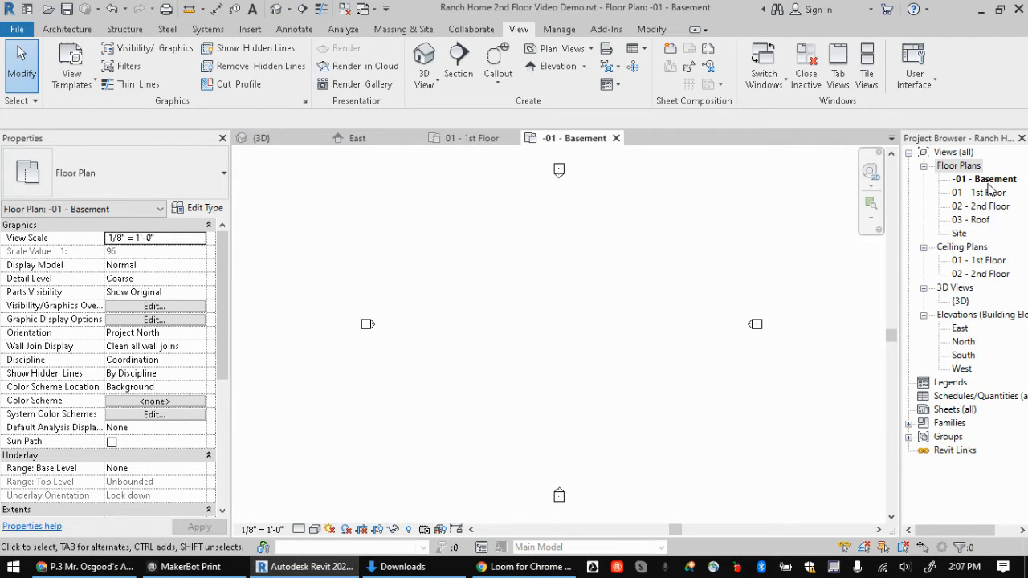
Switch to the 01 - 1st Floor plan and start the Wall tool with the Foundation - 12" Concrete type
{"action": "left_click", "coordinate": [474, 140]}
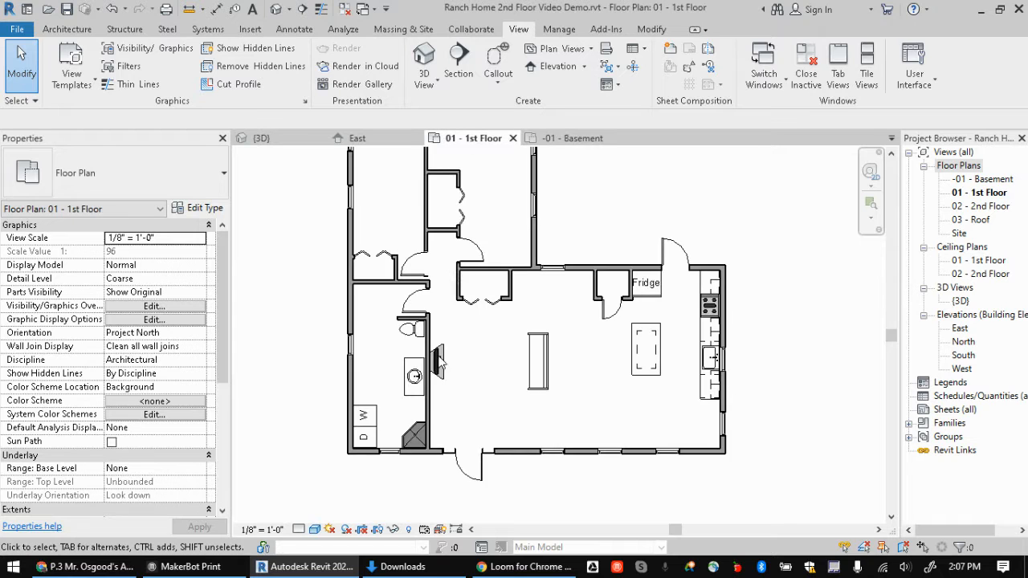
{"action": "scroll", "coordinate": [515, 299], "scroll_direction": "up", "scroll_amount": 2}
{"action": "scroll", "coordinate": [551, 306], "scroll_direction": "down", "scroll_amount": 5}
{"action": "middle_click_drag", "start_coordinate": [588, 266], "coordinate": [551, 325]}
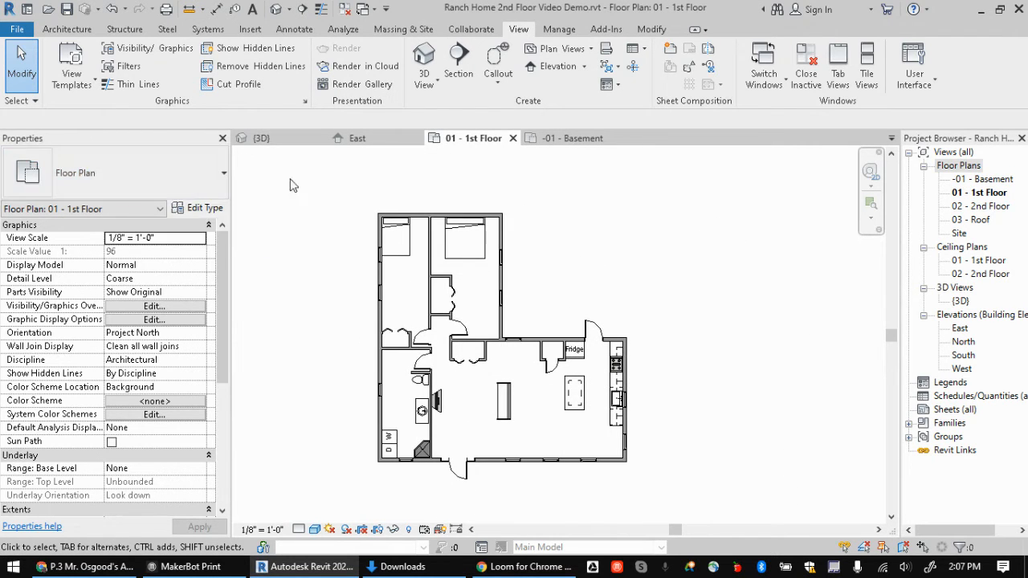
{"action": "left_click", "coordinate": [67, 28]}
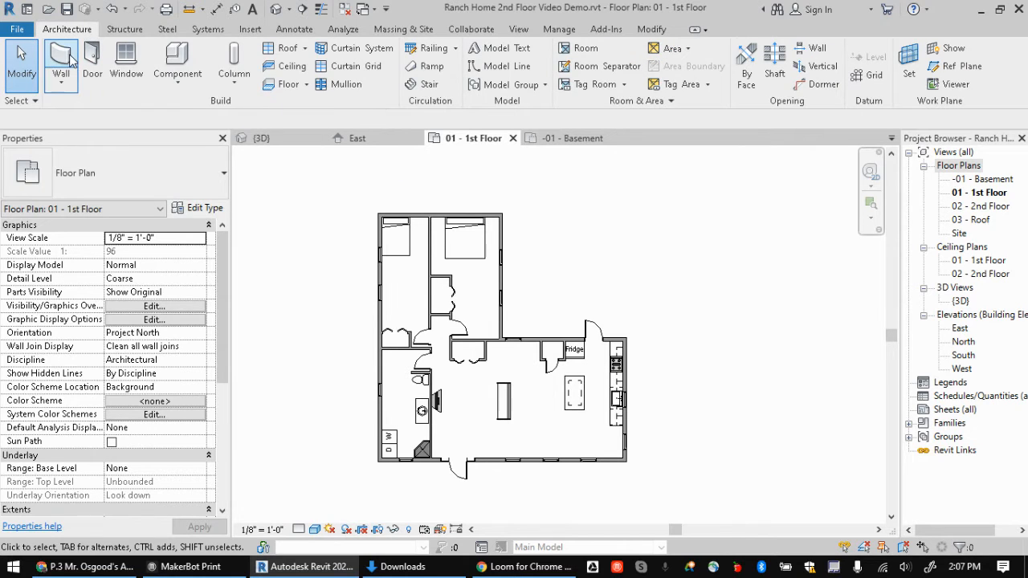
{"action": "left_click", "coordinate": [61, 60]}
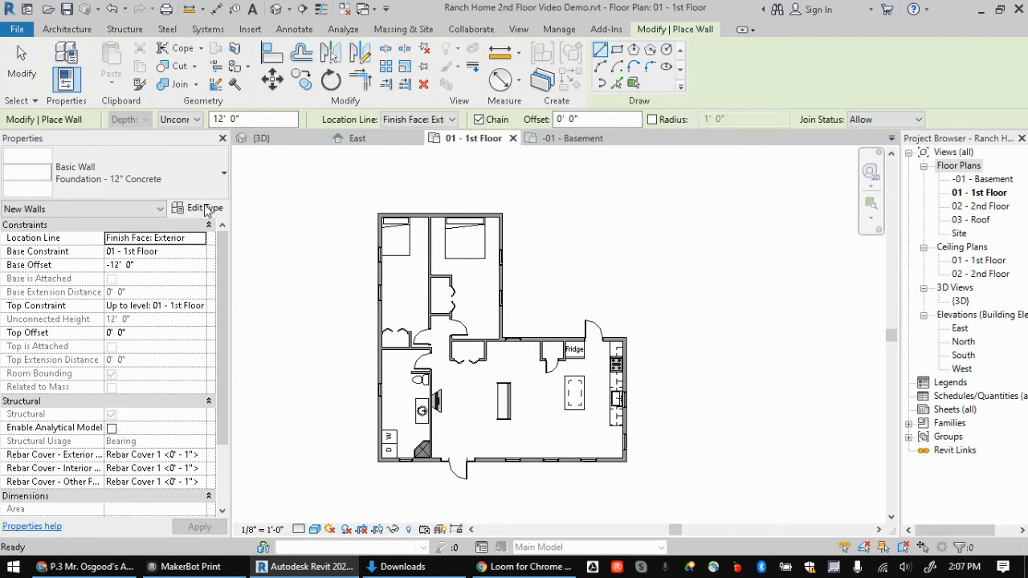
{"action": "left_click", "coordinate": [128, 184]}
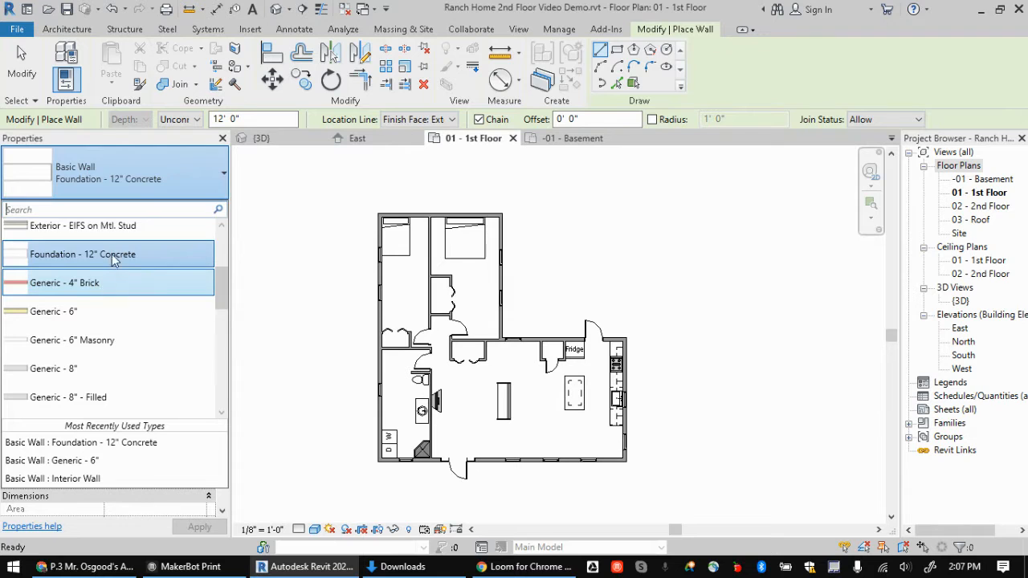
{"action": "left_click", "coordinate": [190, 177]}
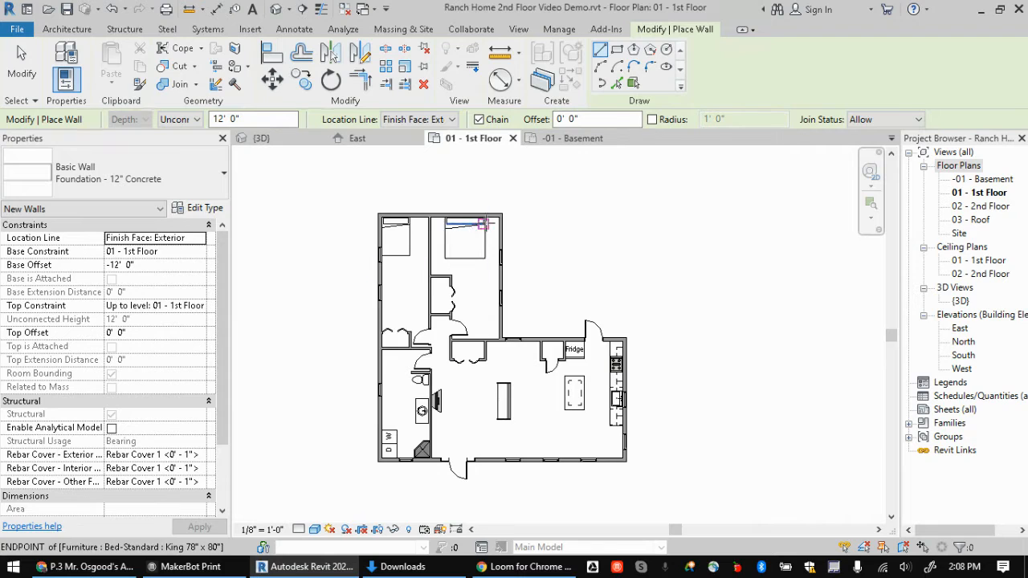
Set the foundation wall to the Pick Lines drawing method, with Finish Face: Exterior as the location line
{"action": "scroll", "coordinate": [487, 229], "scroll_direction": "down", "scroll_amount": 2}
{"action": "scroll", "coordinate": [491, 233], "scroll_direction": "up", "scroll_amount": 4}
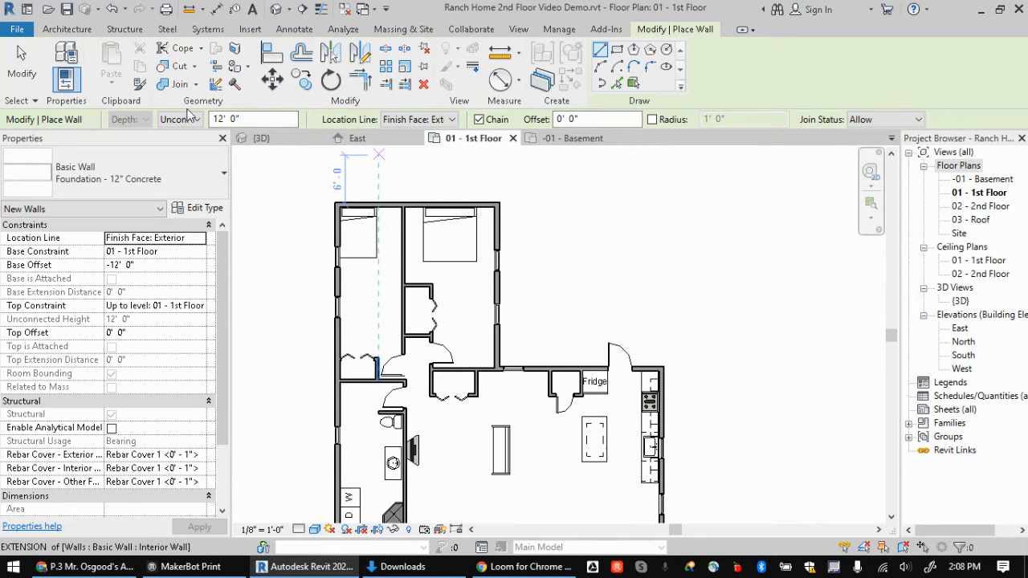
{"action": "scroll", "coordinate": [417, 217], "scroll_direction": "up", "scroll_amount": 2}
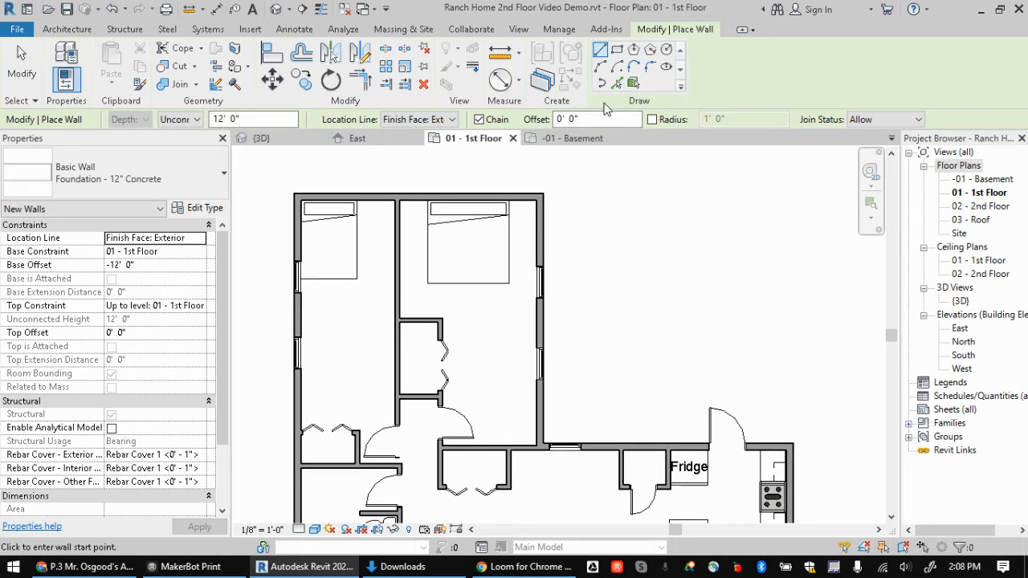
{"action": "left_click", "coordinate": [616, 82]}
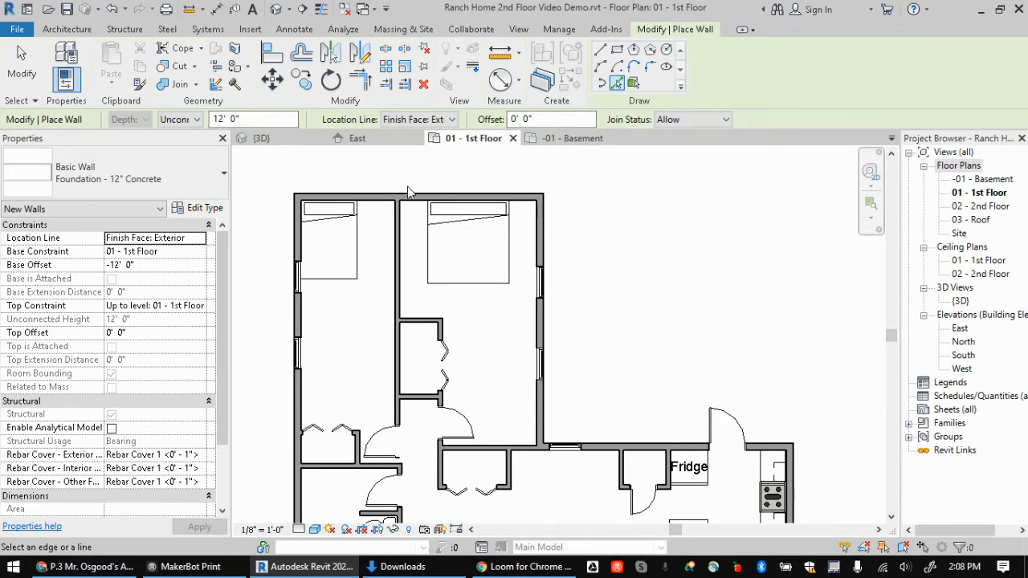
{"action": "middle_click_drag", "start_coordinate": [407, 191], "coordinate": [412, 232]}
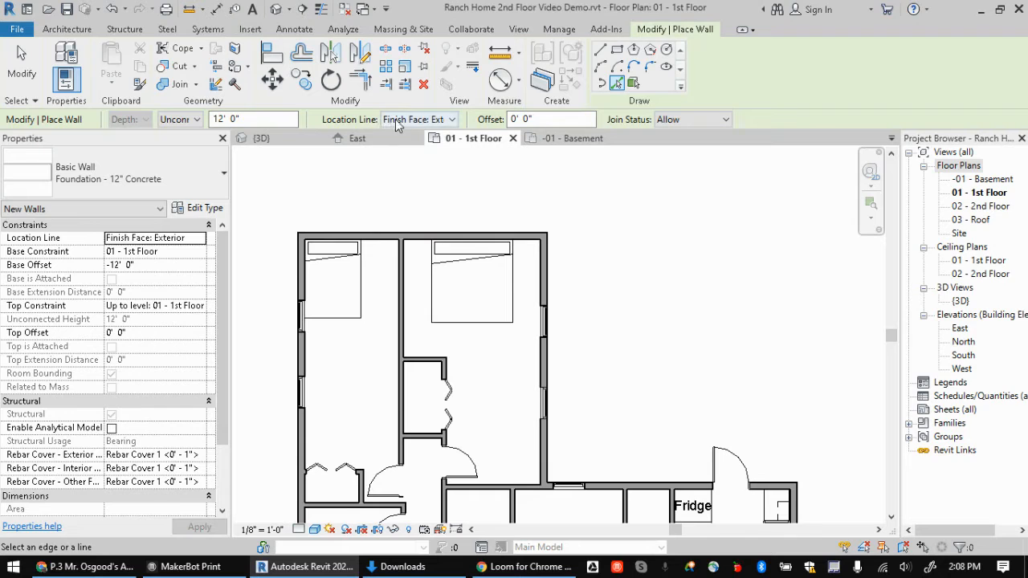
{"action": "left_click", "coordinate": [398, 122]}
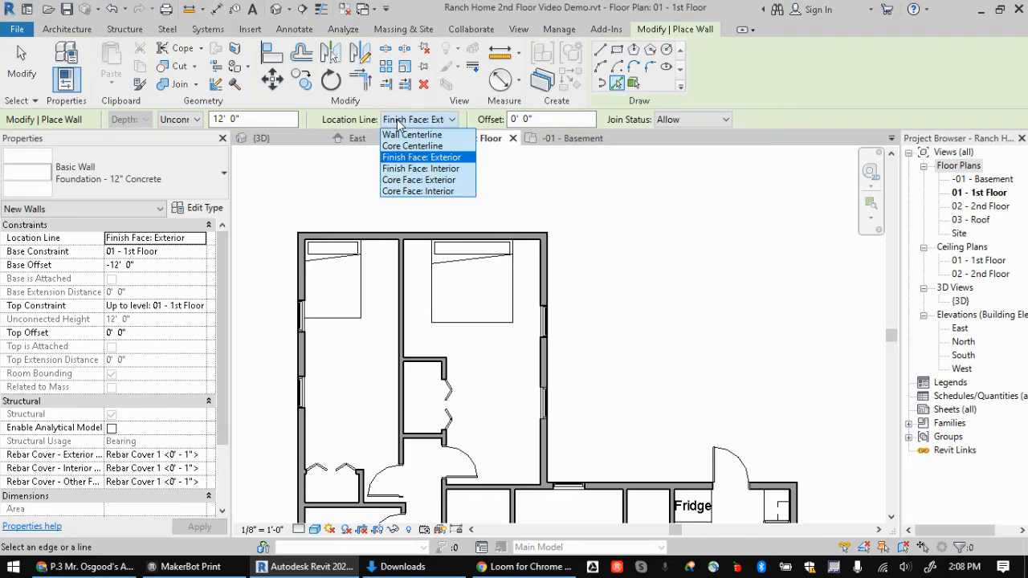
{"action": "left_click", "coordinate": [406, 158]}
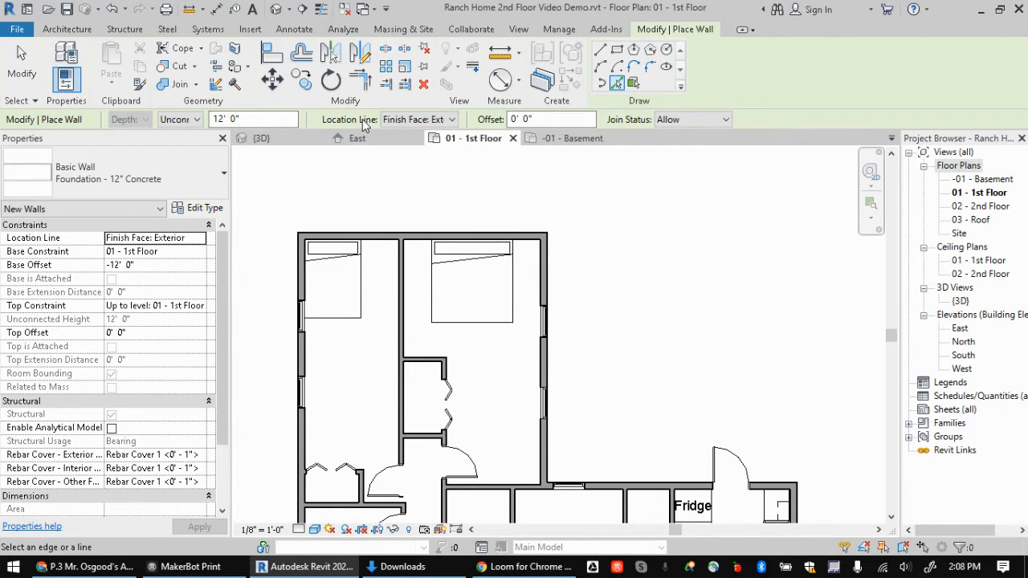
Place a foundation wall along the outer face of the exterior wall behind the bed headboards and end the Wall tool
{"action": "scroll", "coordinate": [376, 252], "scroll_direction": "down", "scroll_amount": 1}
{"action": "scroll", "coordinate": [375, 247], "scroll_direction": "up", "scroll_amount": 4}
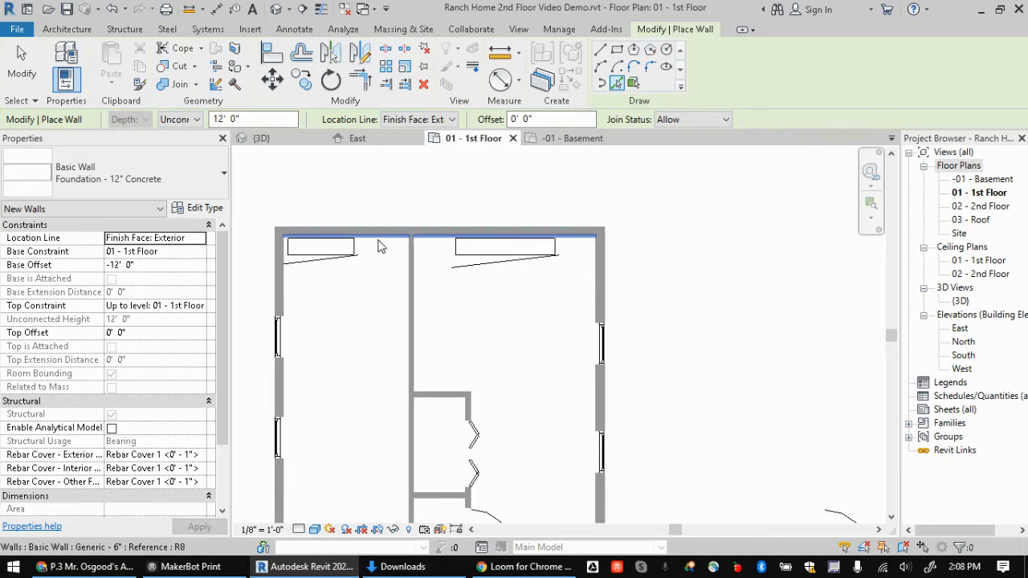
{"action": "middle_click_drag", "start_coordinate": [418, 252], "coordinate": [513, 280]}
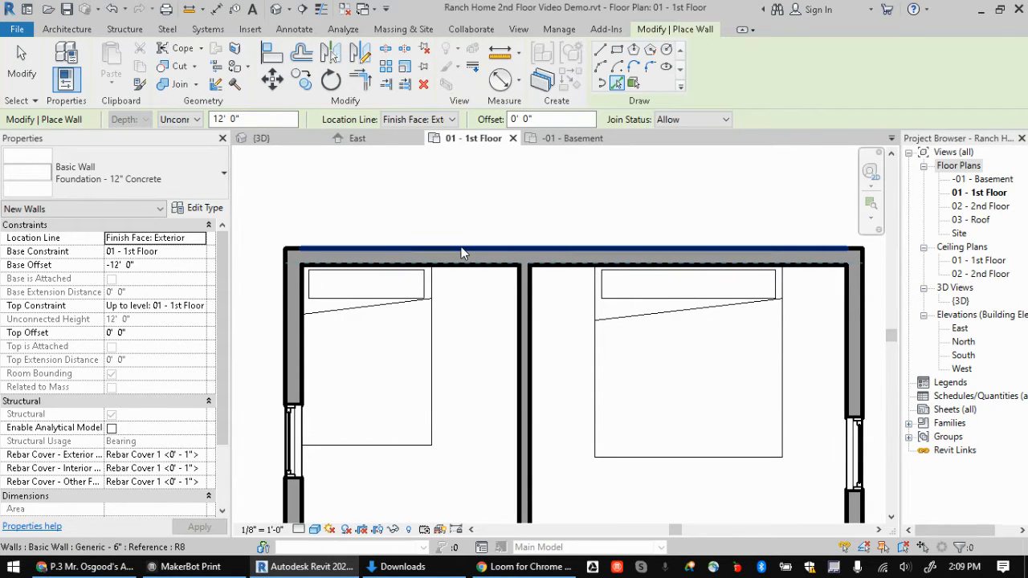
{"action": "left_click", "coordinate": [462, 249]}
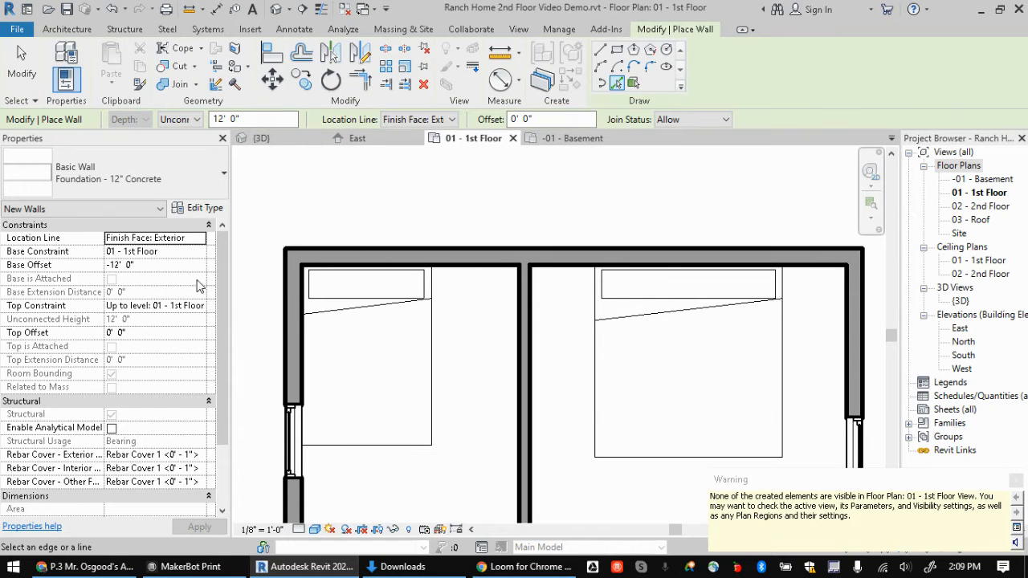
{"action": "key", "text": "Escape"}
{"action": "key", "text": "Escape"}
Set the 01 - 1st Floor plan's underlay base level to -01 - Basement, keeping 01 - 1st Floor as the top level
{"action": "scroll", "coordinate": [93, 378], "scroll_direction": "down", "scroll_amount": 3}
{"action": "scroll", "coordinate": [92, 384], "scroll_direction": "down", "scroll_amount": 1}
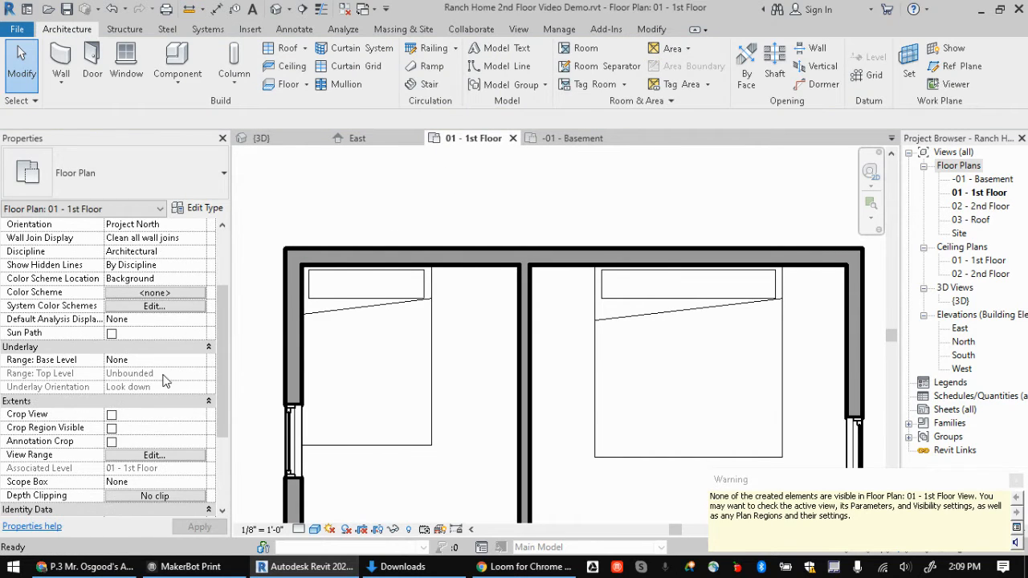
{"action": "left_click", "coordinate": [169, 362]}
{"action": "left_click", "coordinate": [201, 362]}
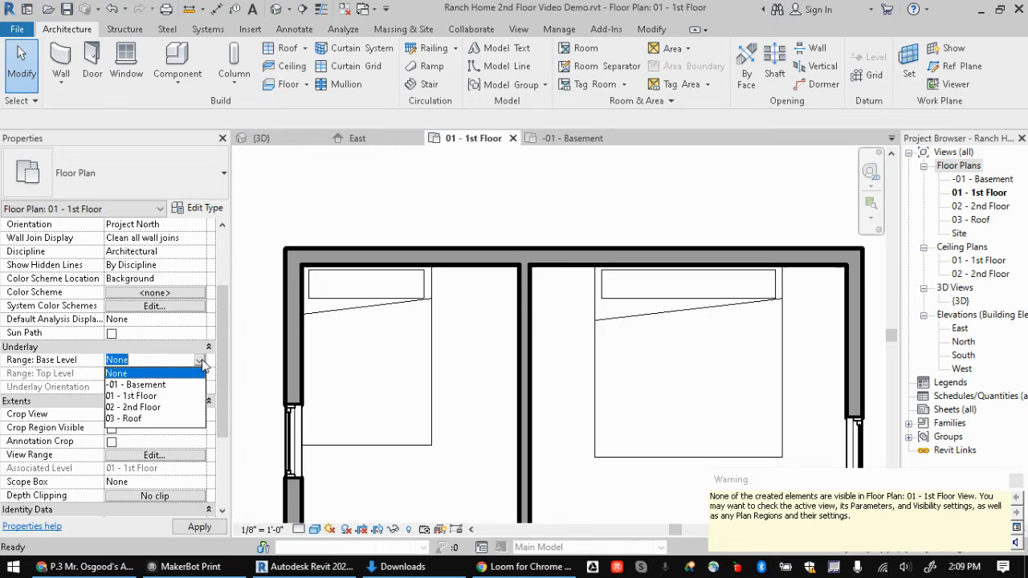
{"action": "left_click", "coordinate": [143, 386]}
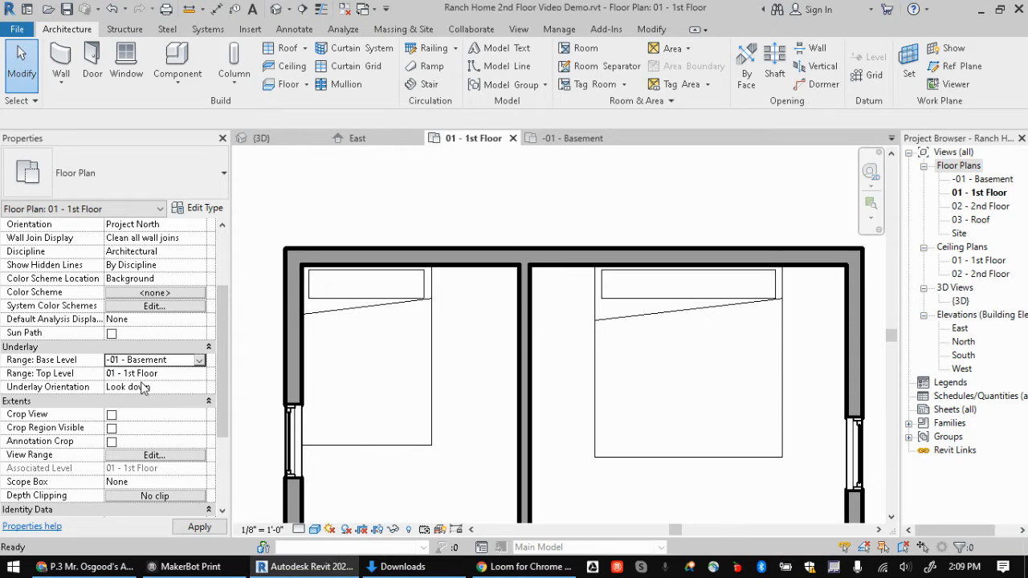
{"action": "left_click", "coordinate": [195, 375]}
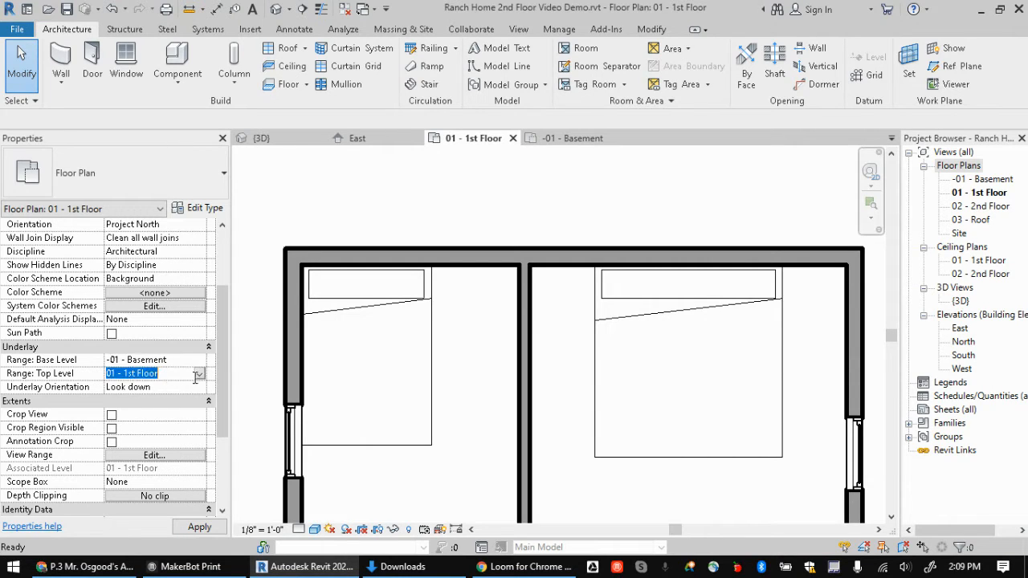
{"action": "left_click", "coordinate": [193, 387]}
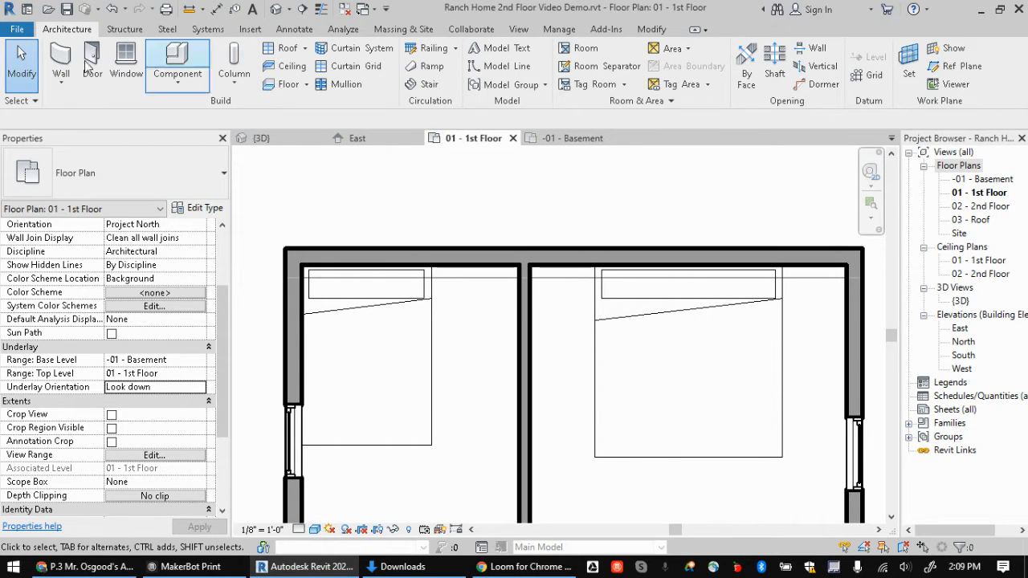
Try to place a Foundation - 12" Concrete wall along the outer face of the larger bedroom's east exterior wall using Pick Lines
{"action": "left_click", "coordinate": [60, 55]}
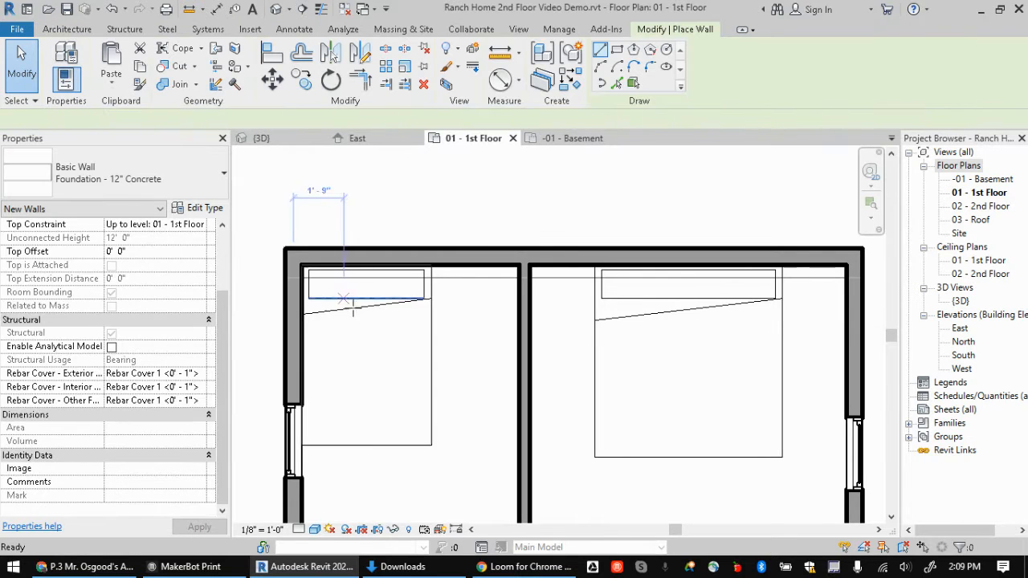
{"action": "scroll", "coordinate": [378, 330], "scroll_direction": "down", "scroll_amount": 3}
{"action": "middle_click_drag", "start_coordinate": [667, 410], "coordinate": [595, 321]}
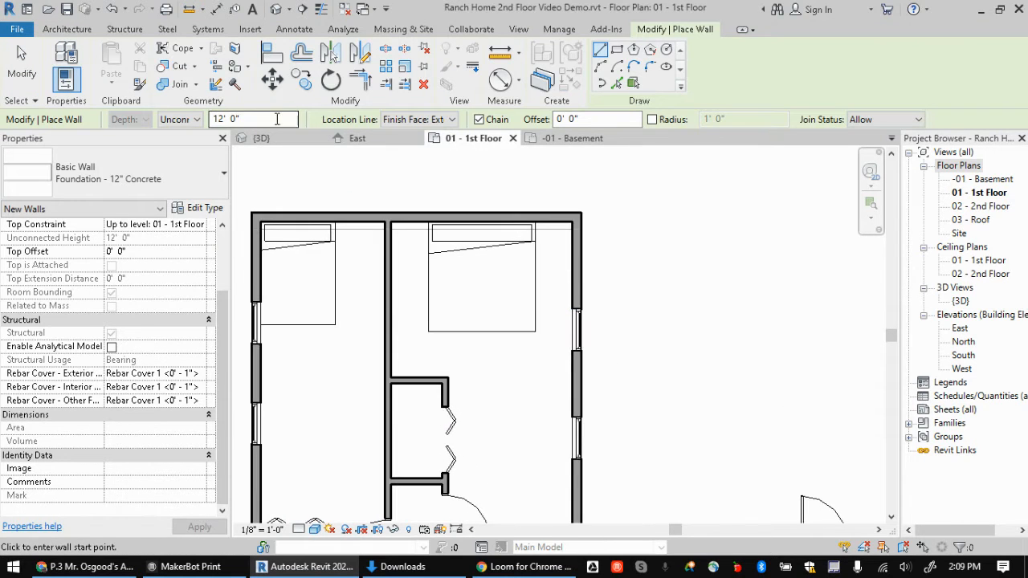
{"action": "scroll", "coordinate": [592, 304], "scroll_direction": "up", "scroll_amount": 3}
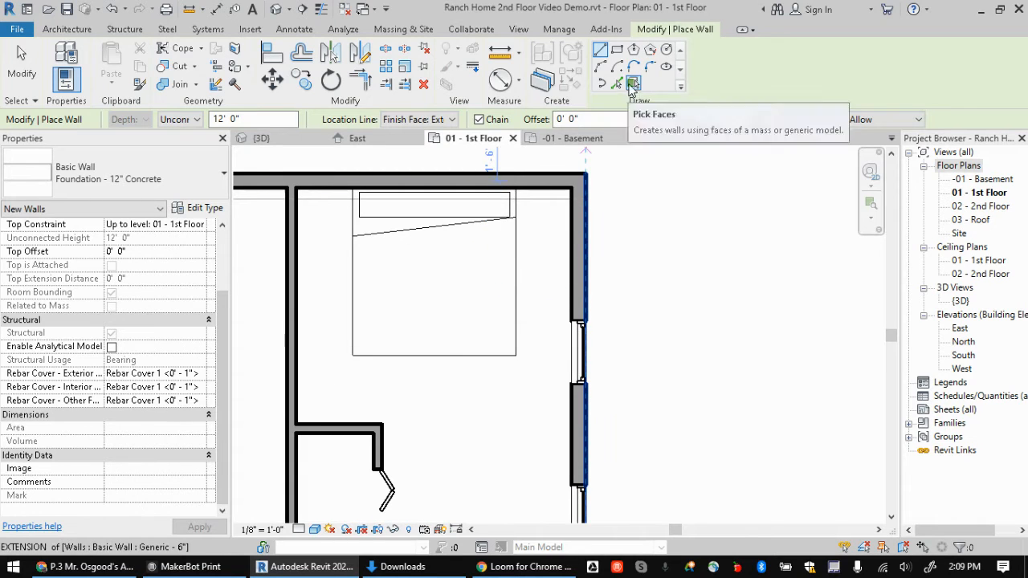
{"action": "left_click", "coordinate": [620, 83]}
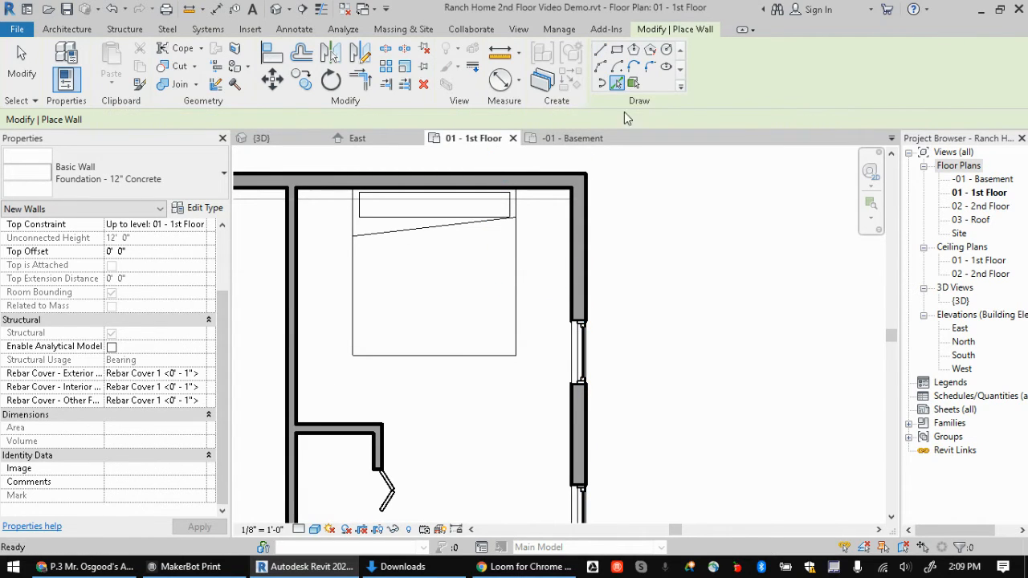
{"action": "left_click", "coordinate": [588, 289]}
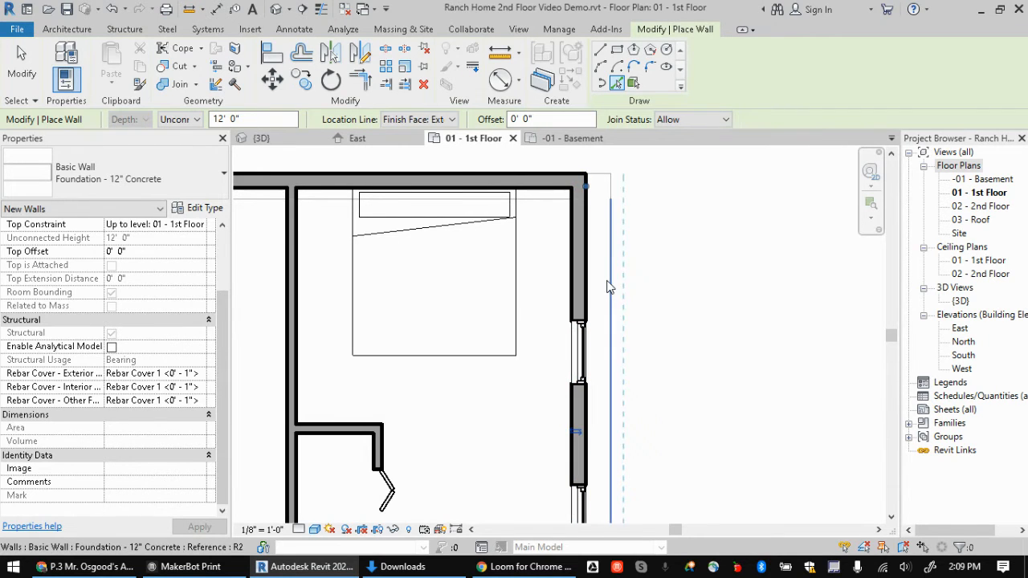
{"action": "key", "text": "Escape"}
{"action": "key", "text": "Escape"}
Using Pick Lines, place foundation walls along the outer faces of the larger bedroom's east wall and the exterior wall behind the fridge
{"action": "left_click", "coordinate": [620, 84]}
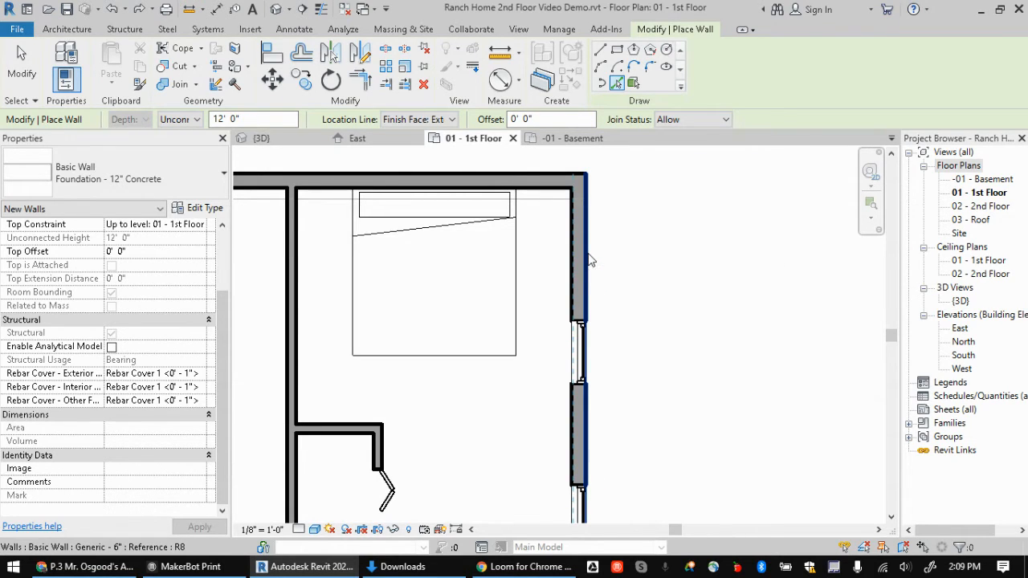
{"action": "scroll", "coordinate": [615, 339], "scroll_direction": "down", "scroll_amount": 3}
{"action": "middle_click_drag", "start_coordinate": [608, 385], "coordinate": [478, 167]}
{"action": "scroll", "coordinate": [498, 273], "scroll_direction": "up", "scroll_amount": 4}
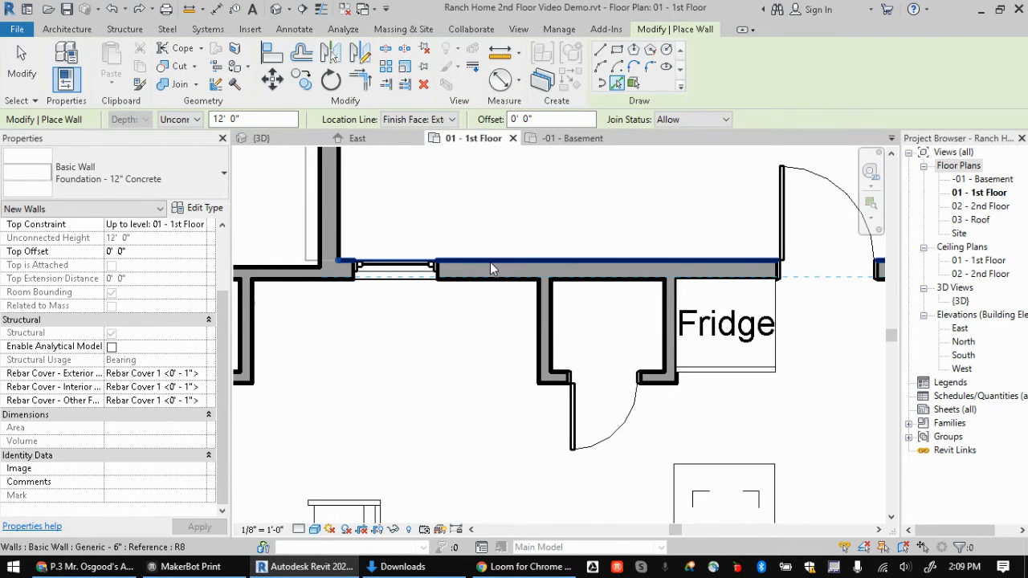
{"action": "left_click", "coordinate": [490, 263]}
Place foundation walls along the outer faces of the kitchen sink's exterior wall and the south exterior wall
{"action": "scroll", "coordinate": [543, 298], "scroll_direction": "down", "scroll_amount": 2}
{"action": "middle_click_drag", "start_coordinate": [801, 410], "coordinate": [563, 290]}
{"action": "scroll", "coordinate": [564, 296], "scroll_direction": "up", "scroll_amount": 2}
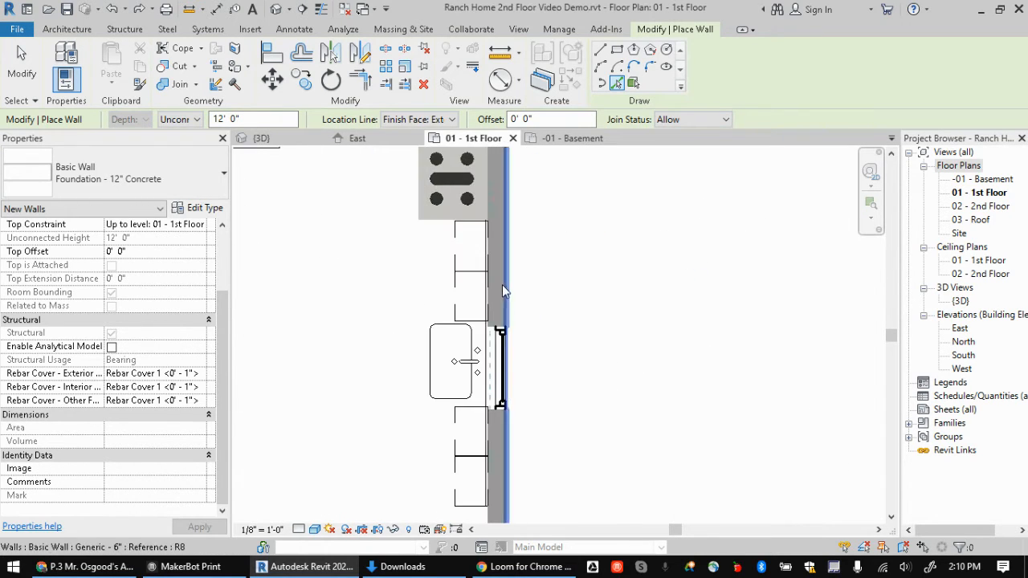
{"action": "scroll", "coordinate": [514, 338], "scroll_direction": "down", "scroll_amount": 2}
{"action": "middle_click_drag", "start_coordinate": [479, 439], "coordinate": [634, 266]}
{"action": "scroll", "coordinate": [592, 346], "scroll_direction": "up", "scroll_amount": 3}
{"action": "left_click", "coordinate": [657, 346]}
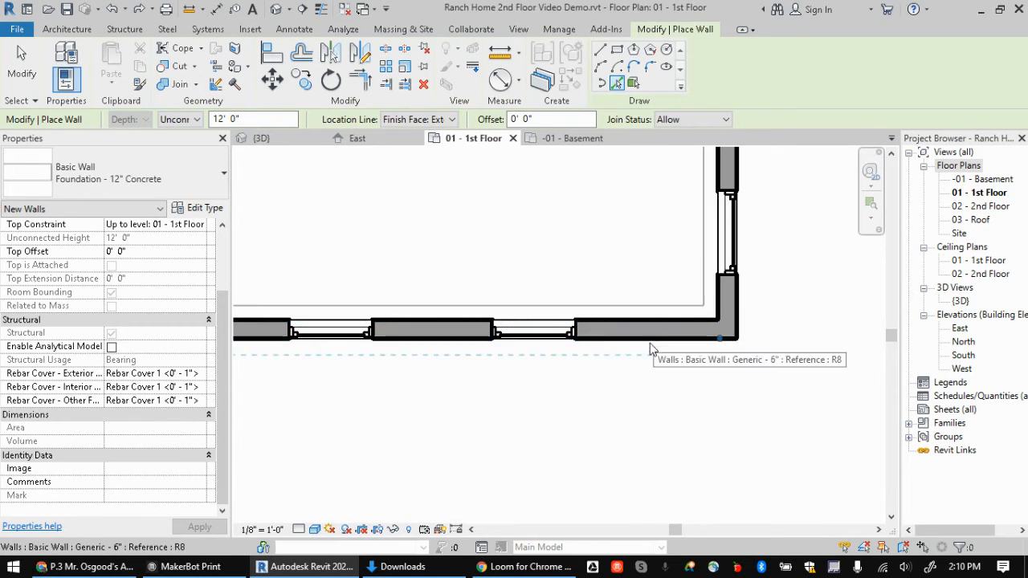
Place a foundation wall along the outer face of the west exterior wall beside the washer and dryer
{"action": "scroll", "coordinate": [535, 349], "scroll_direction": "down", "scroll_amount": 3}
{"action": "middle_click_drag", "start_coordinate": [457, 373], "coordinate": [725, 403]}
{"action": "middle_click_drag", "start_coordinate": [253, 366], "coordinate": [506, 400]}
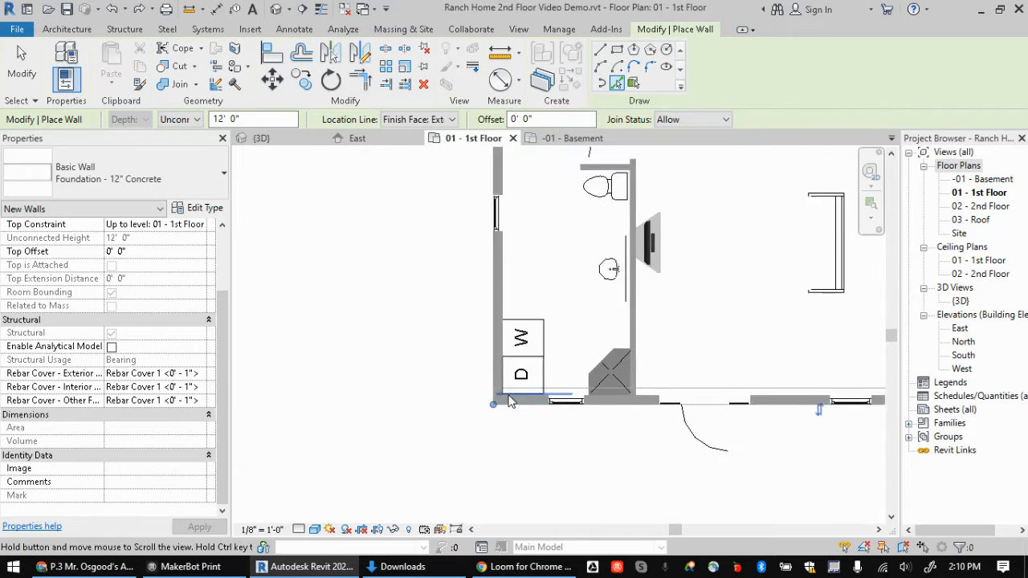
{"action": "scroll", "coordinate": [487, 313], "scroll_direction": "up", "scroll_amount": 2}
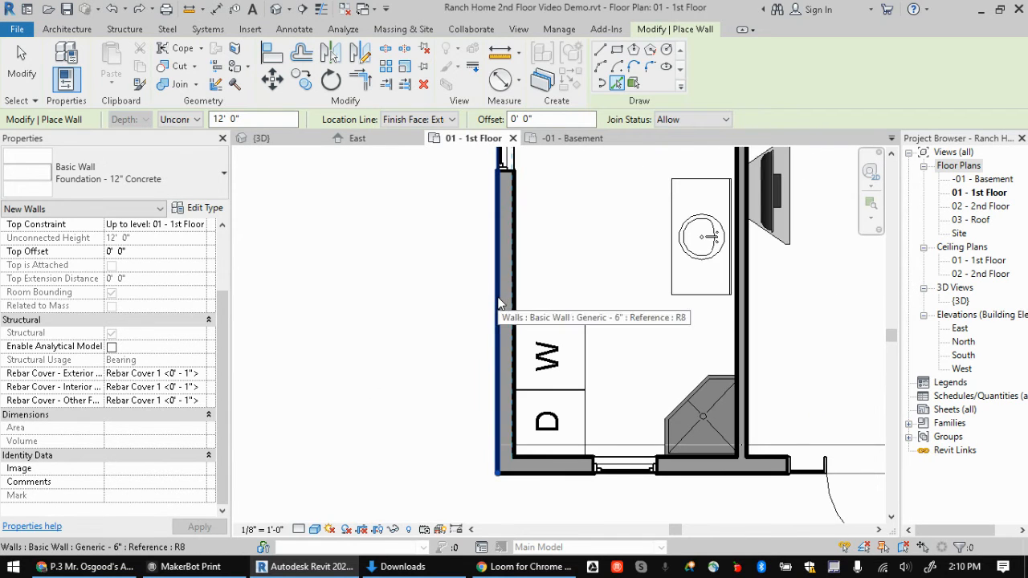
{"action": "left_click", "coordinate": [498, 299]}
{"action": "scroll", "coordinate": [528, 223], "scroll_direction": "down", "scroll_amount": 3}
{"action": "middle_click_drag", "start_coordinate": [588, 261], "coordinate": [416, 429]}
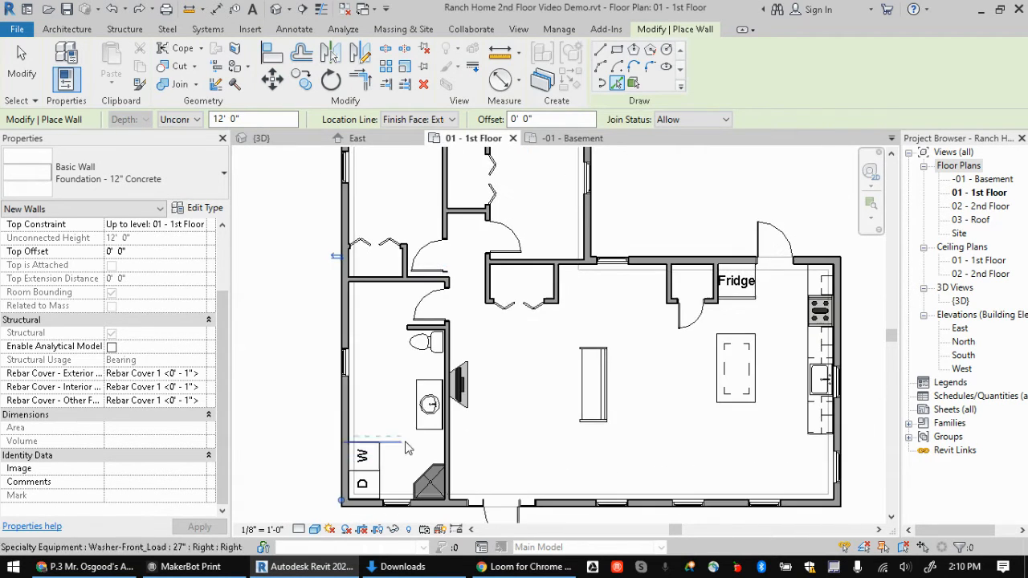
{"action": "scroll", "coordinate": [416, 288], "scroll_direction": "down", "scroll_amount": 2}
{"action": "middle_click_drag", "start_coordinate": [497, 255], "coordinate": [455, 373]}
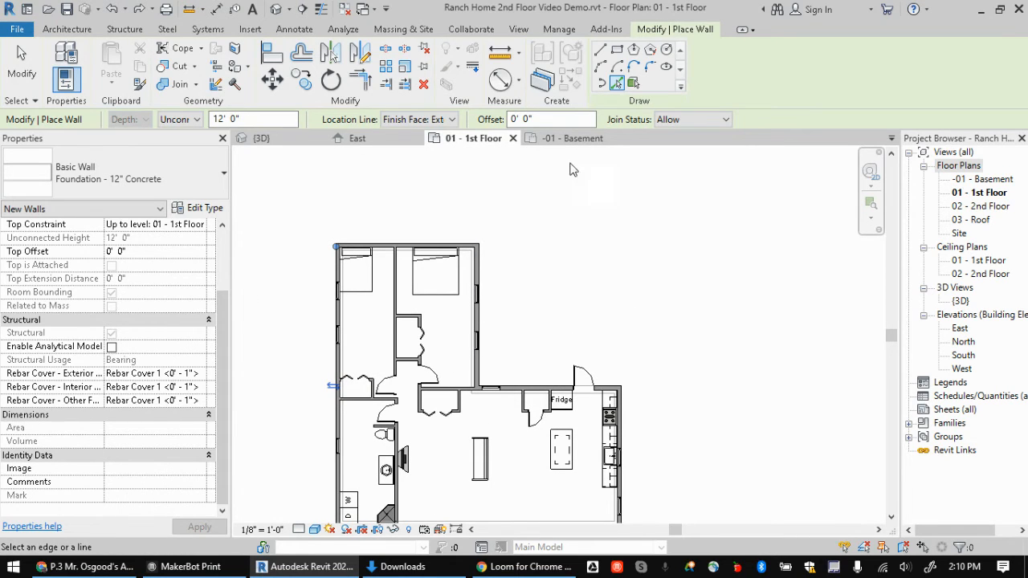
Examine the foundation walls beneath the house in the 3D view and end the Wall tool
{"action": "left_click", "coordinate": [268, 141]}
{"action": "scroll", "coordinate": [476, 318], "scroll_direction": "up", "scroll_amount": 4}
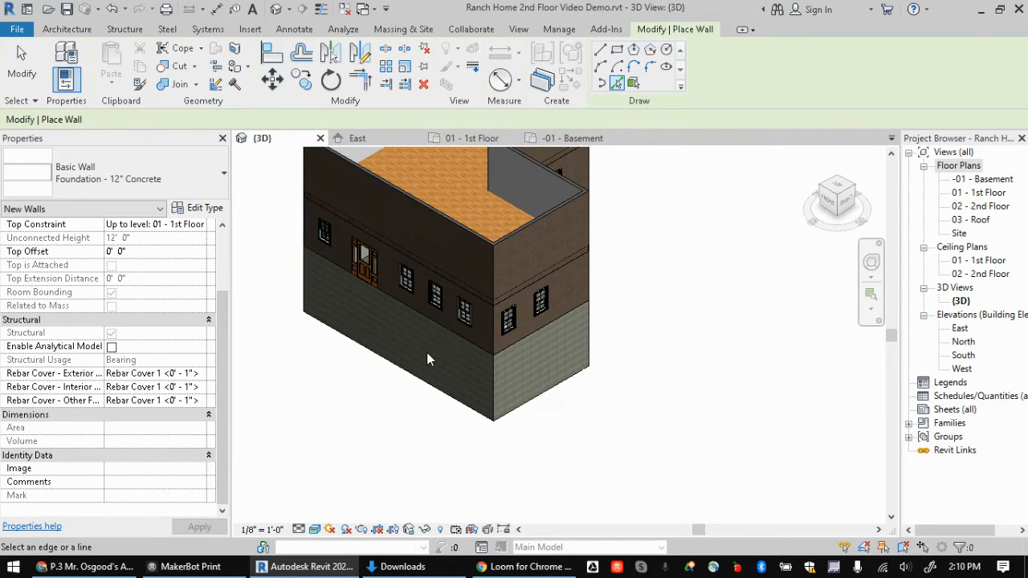
{"action": "scroll", "coordinate": [429, 353], "scroll_direction": "up", "scroll_amount": 2}
{"action": "scroll", "coordinate": [518, 380], "scroll_direction": "down", "scroll_amount": 2}
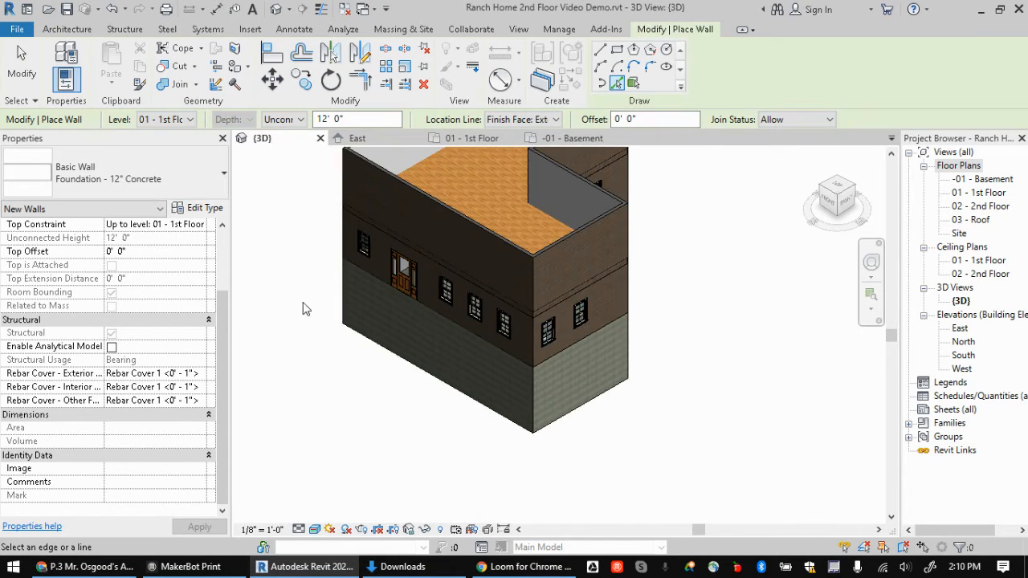
{"action": "scroll", "coordinate": [489, 332], "scroll_direction": "down", "scroll_amount": 3}
{"action": "middle_click_drag", "start_coordinate": [495, 330], "coordinate": [585, 343]}
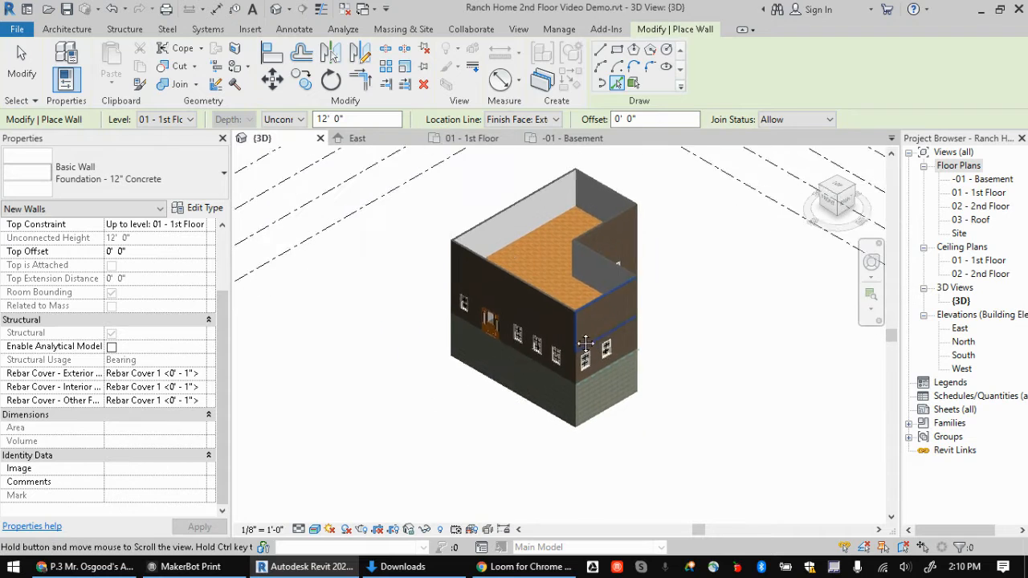
{"action": "scroll", "coordinate": [484, 353], "scroll_direction": "up", "scroll_amount": 2}
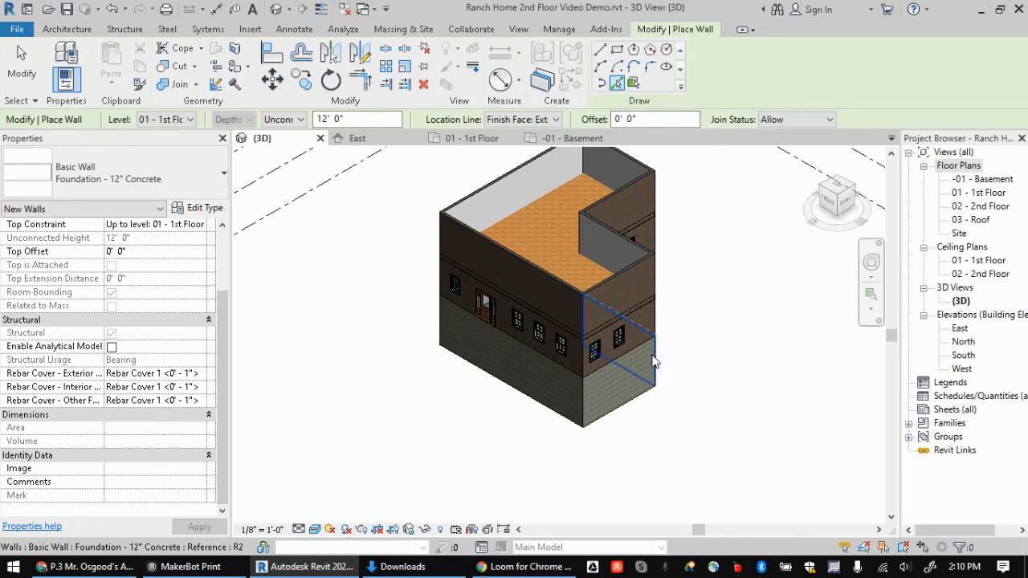
{"action": "scroll", "coordinate": [592, 365], "scroll_direction": "down", "scroll_amount": 3}
{"action": "scroll", "coordinate": [561, 335], "scroll_direction": "up", "scroll_amount": 4}
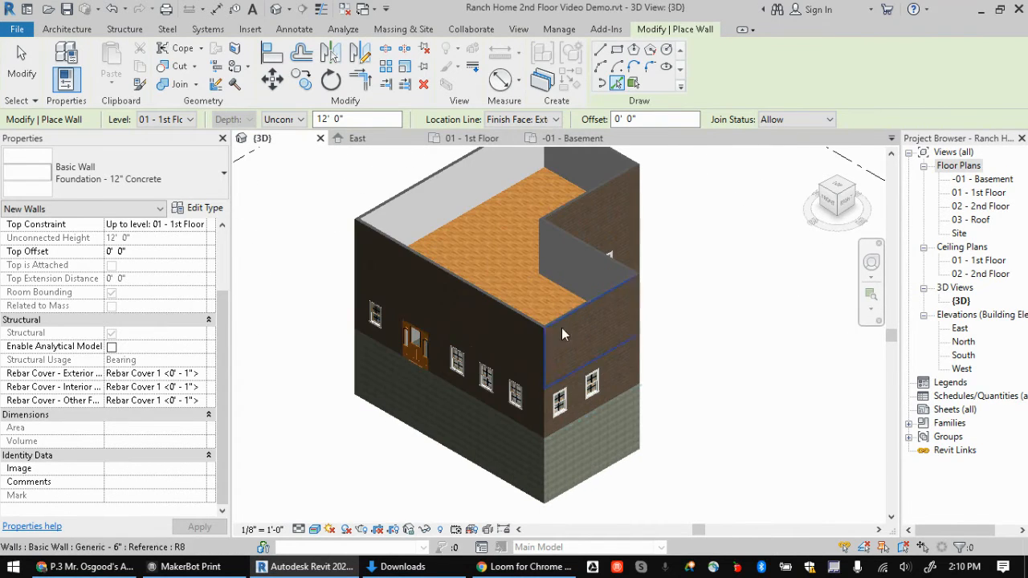
{"action": "middle_click_drag", "start_coordinate": [439, 395], "coordinate": [443, 357]}
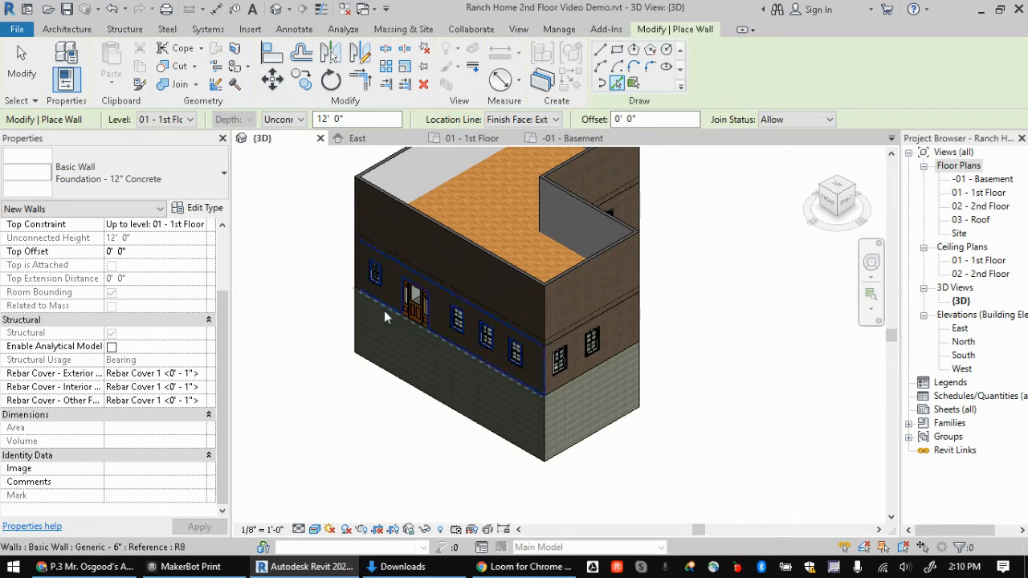
{"action": "key", "text": "Escape"}
{"action": "key", "text": "Escape"}
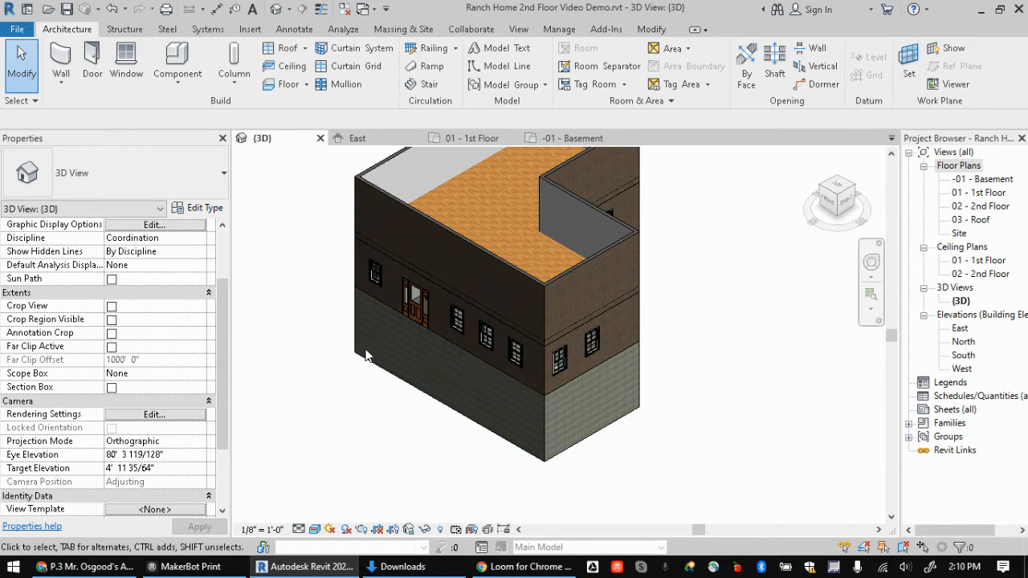
Select the whole chain of foundation walls to check their properties, and clear the selection
{"action": "key", "text": "Tab"}
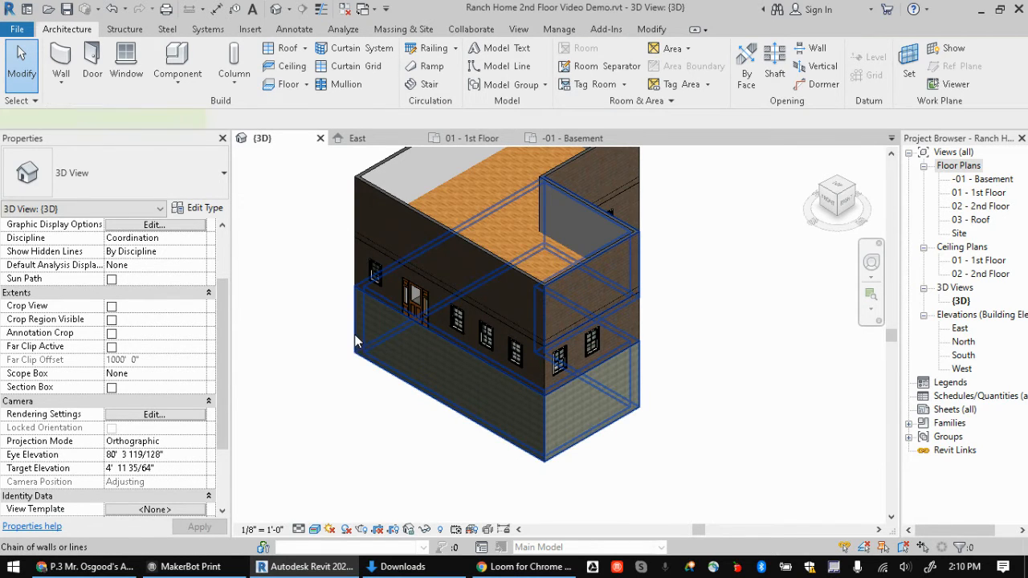
{"action": "left_click", "coordinate": [356, 342]}
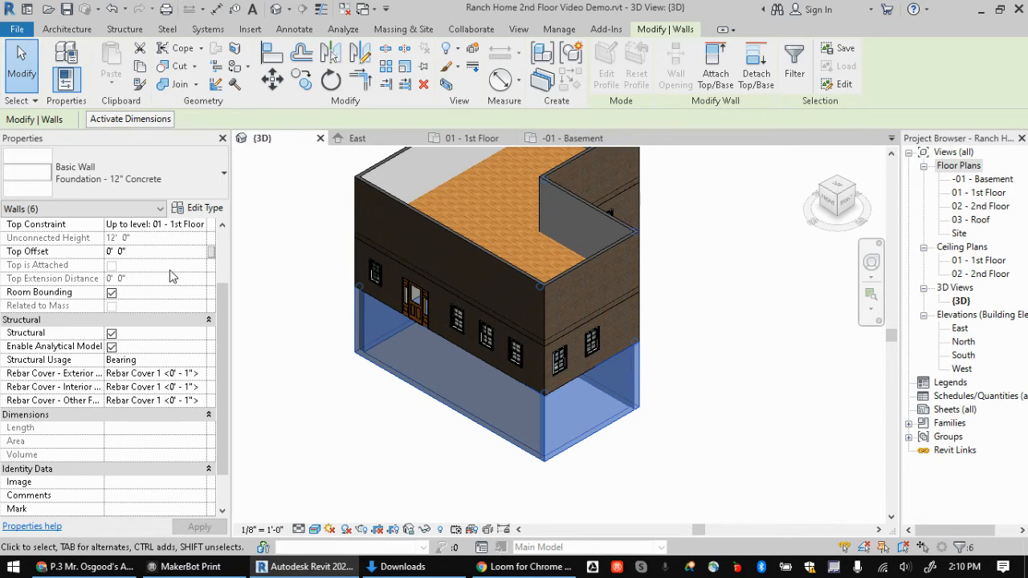
{"action": "left_click", "coordinate": [343, 395]}
{"action": "scroll", "coordinate": [401, 330], "scroll_direction": "down", "scroll_amount": 2}
{"action": "scroll", "coordinate": [435, 358], "scroll_direction": "up", "scroll_amount": 3}
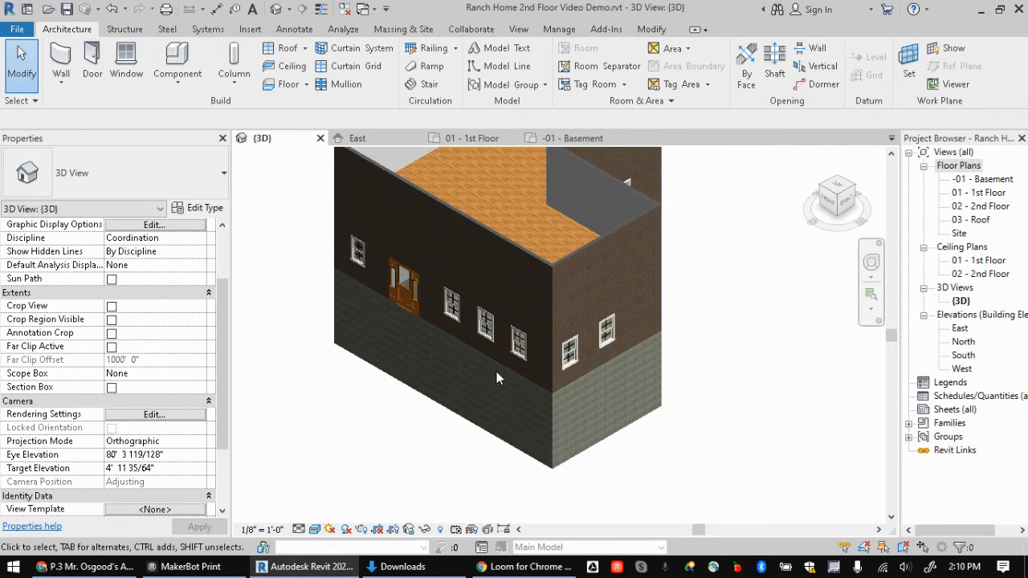
{"action": "middle_click_drag", "start_coordinate": [433, 382], "coordinate": [424, 383]}
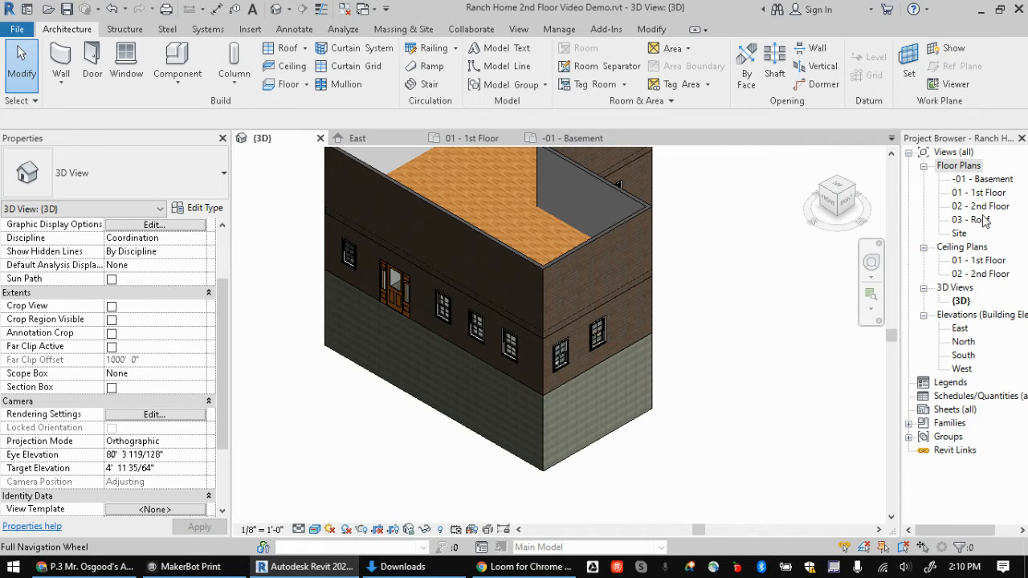
Open the East elevation and examine the foundation walls between the -01 - Basement and 01 - 1st Floor levels
{"action": "left_click", "coordinate": [366, 138]}
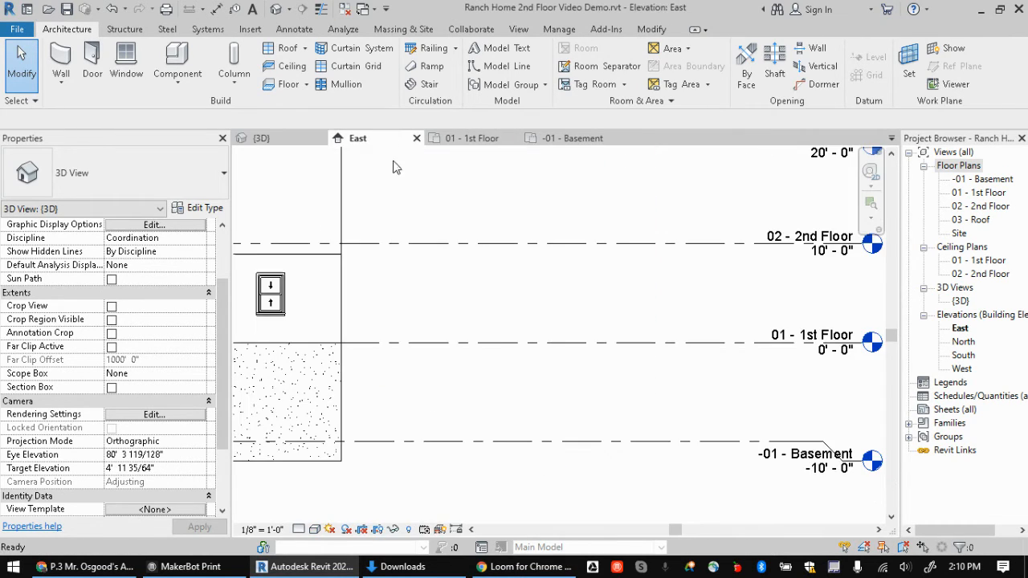
{"action": "middle_click_drag", "start_coordinate": [298, 484], "coordinate": [499, 500]}
{"action": "scroll", "coordinate": [402, 477], "scroll_direction": "up", "scroll_amount": 4}
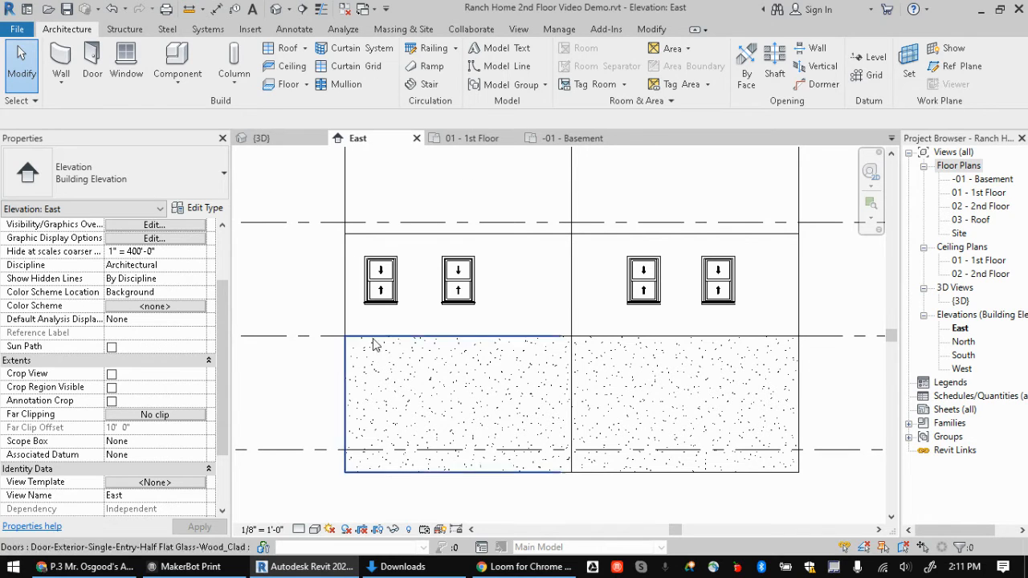
Open the -01 - Basement floor plan and inspect the outline of the foundation walls
{"action": "left_click", "coordinate": [560, 141]}
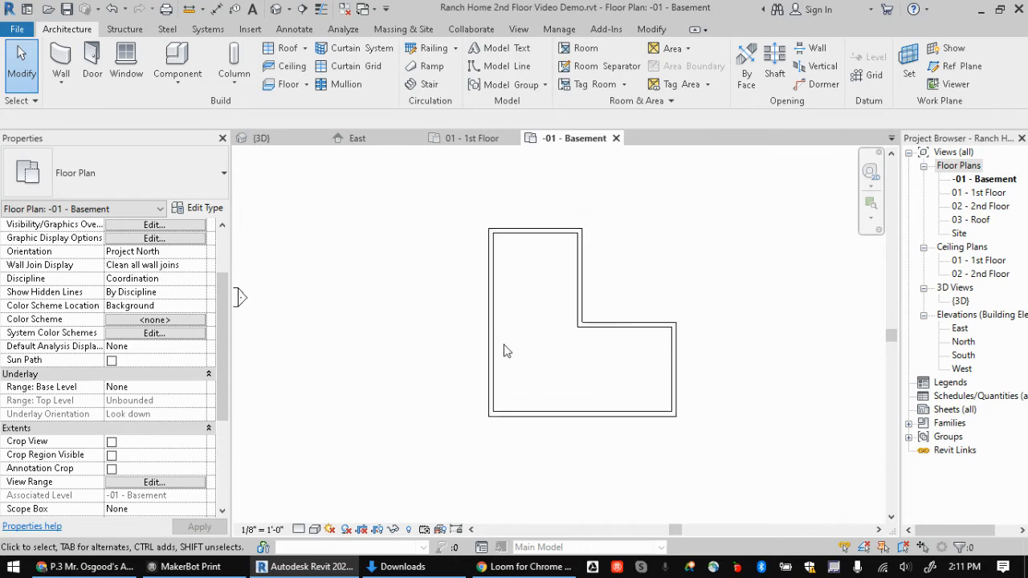
{"action": "scroll", "coordinate": [526, 345], "scroll_direction": "up", "scroll_amount": 3}
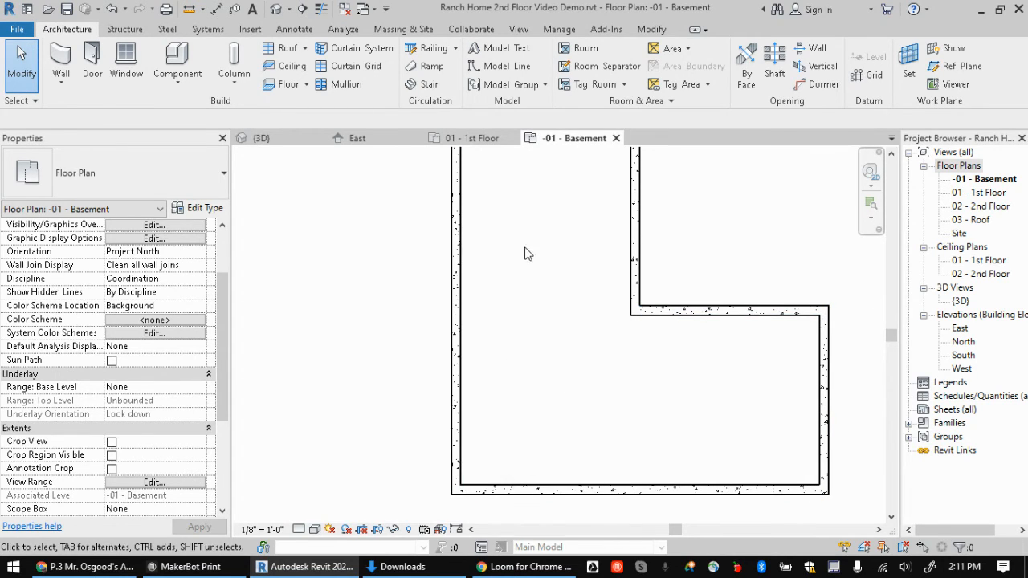
{"action": "middle_click_drag", "start_coordinate": [527, 254], "coordinate": [393, 313]}
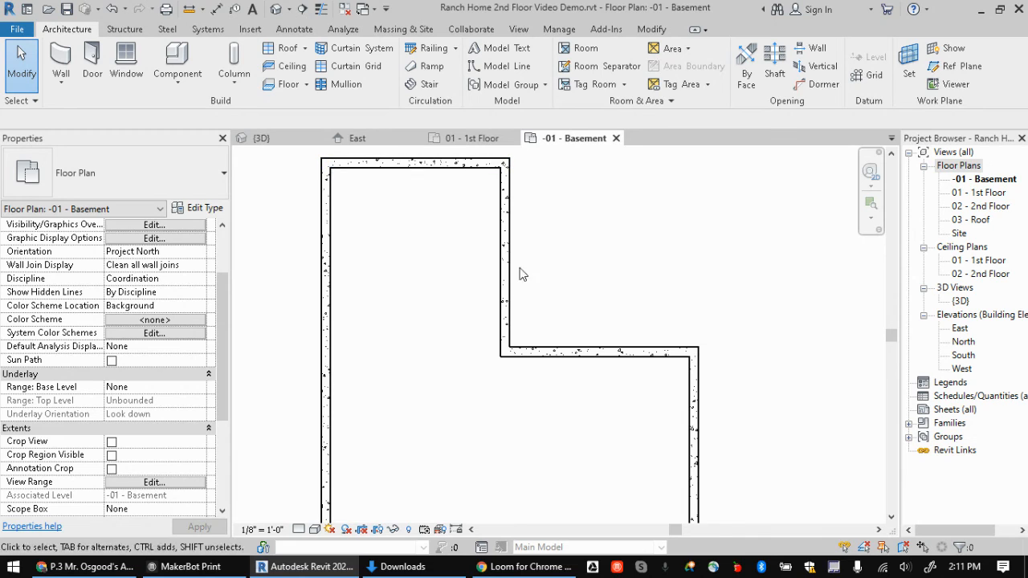
{"action": "middle_click_drag", "start_coordinate": [615, 388], "coordinate": [599, 354]}
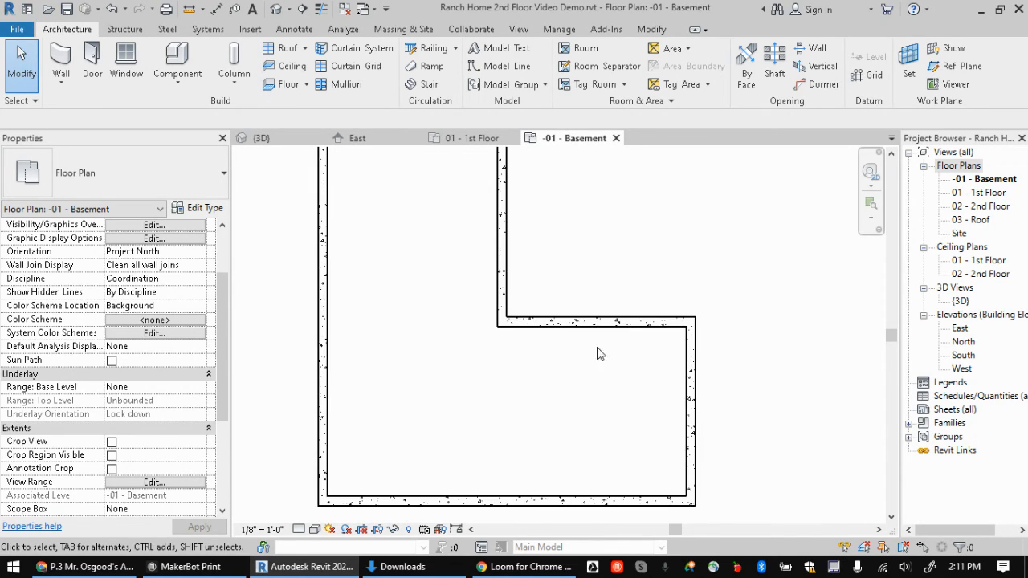
{"action": "scroll", "coordinate": [412, 261], "scroll_direction": "down", "scroll_amount": 1}
Start a new wall in the basement plan using the Interior - 4 7/8" Partition (1-hr) type
{"action": "left_click", "coordinate": [117, 181]}
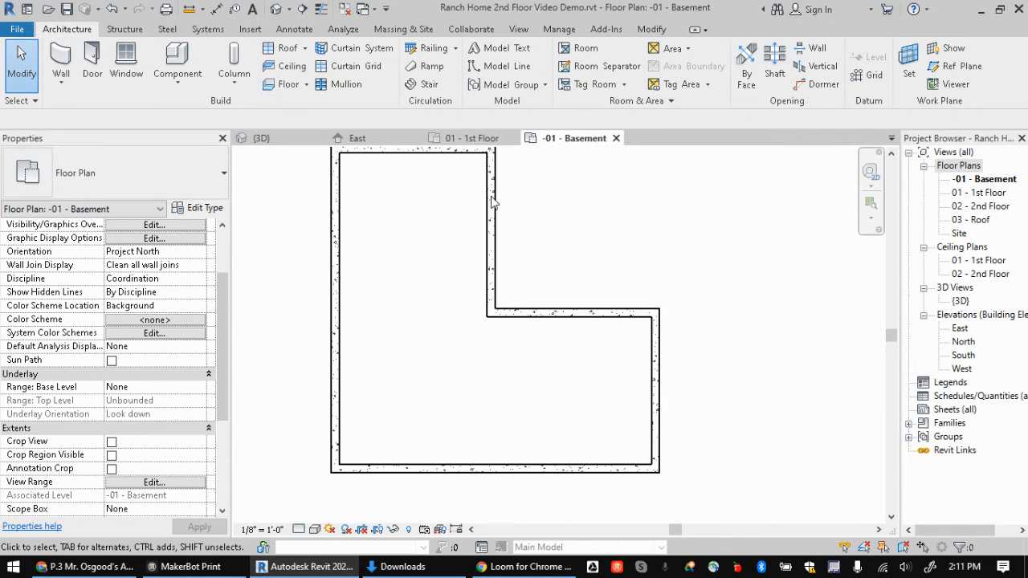
{"action": "left_click", "coordinate": [172, 175]}
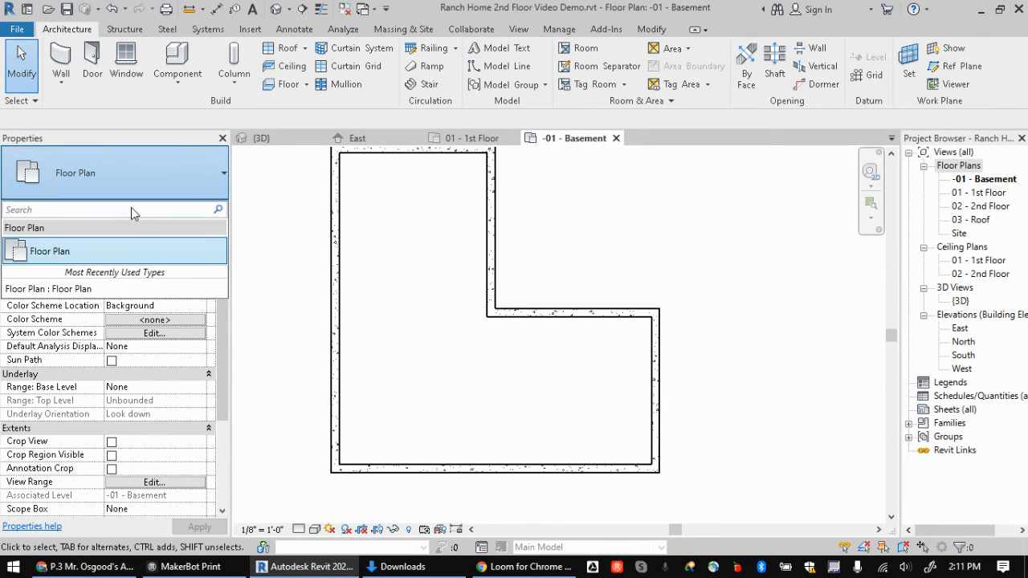
{"action": "left_click", "coordinate": [61, 64]}
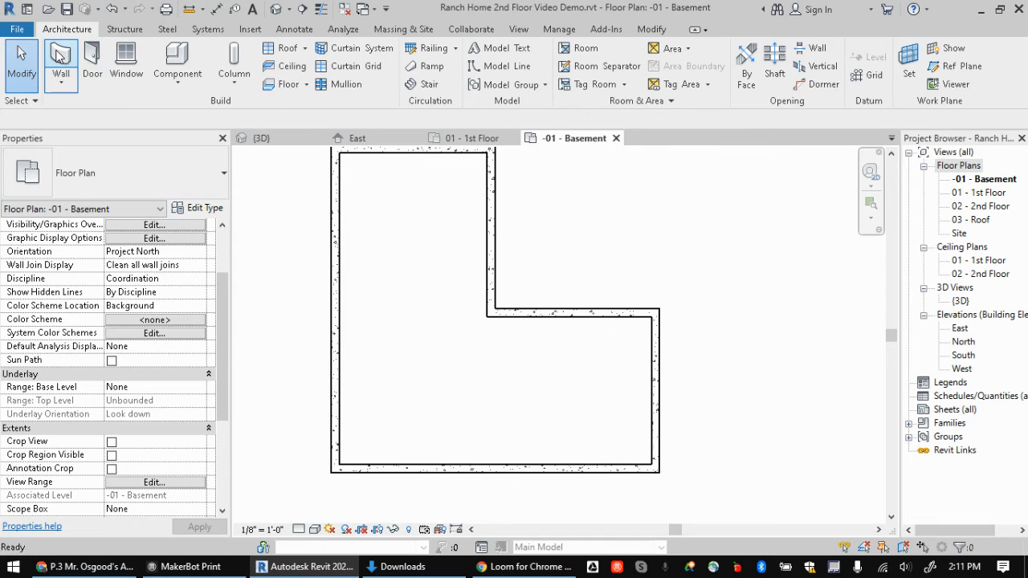
{"action": "left_click", "coordinate": [102, 184]}
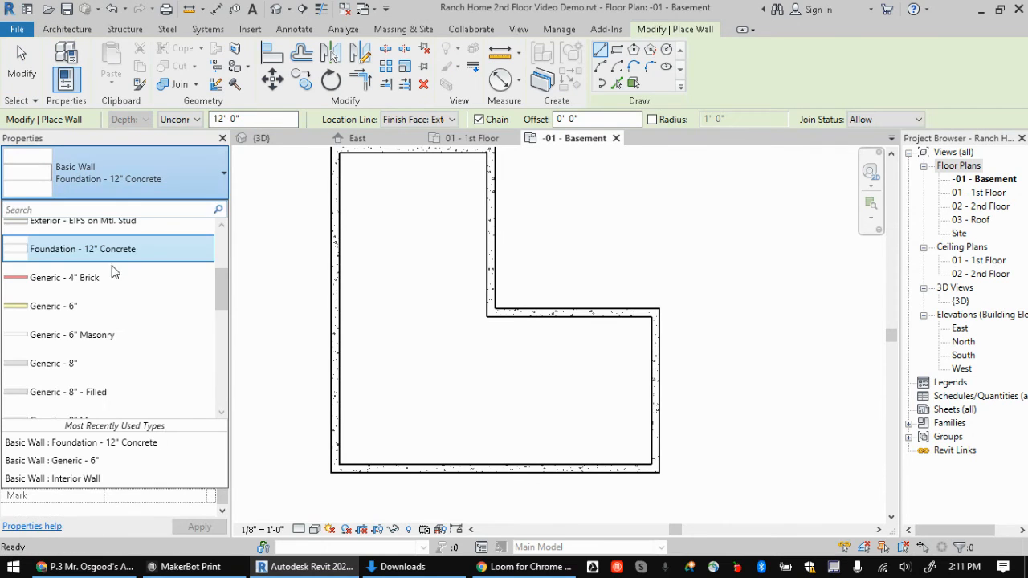
{"action": "scroll", "coordinate": [125, 329], "scroll_direction": "up", "scroll_amount": 1}
{"action": "scroll", "coordinate": [121, 328], "scroll_direction": "down", "scroll_amount": 1}
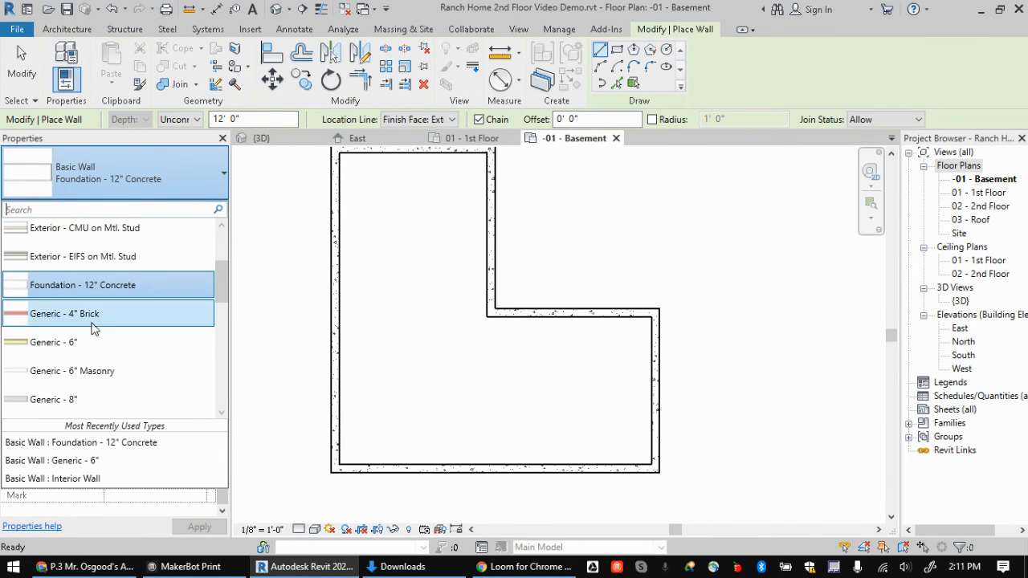
{"action": "scroll", "coordinate": [101, 338], "scroll_direction": "down", "scroll_amount": 2}
{"action": "scroll", "coordinate": [113, 354], "scroll_direction": "down", "scroll_amount": 3}
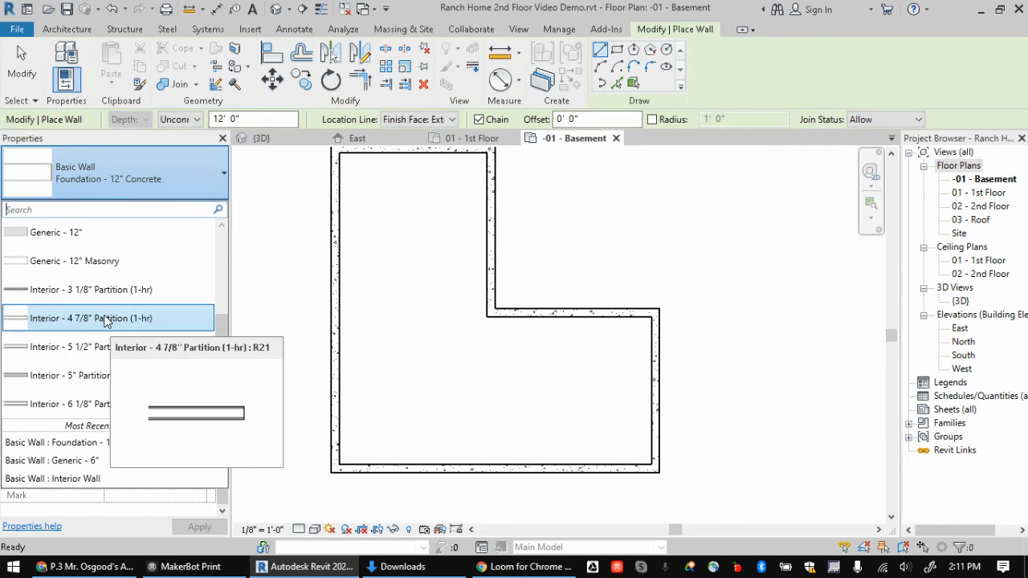
{"action": "left_click", "coordinate": [105, 319]}
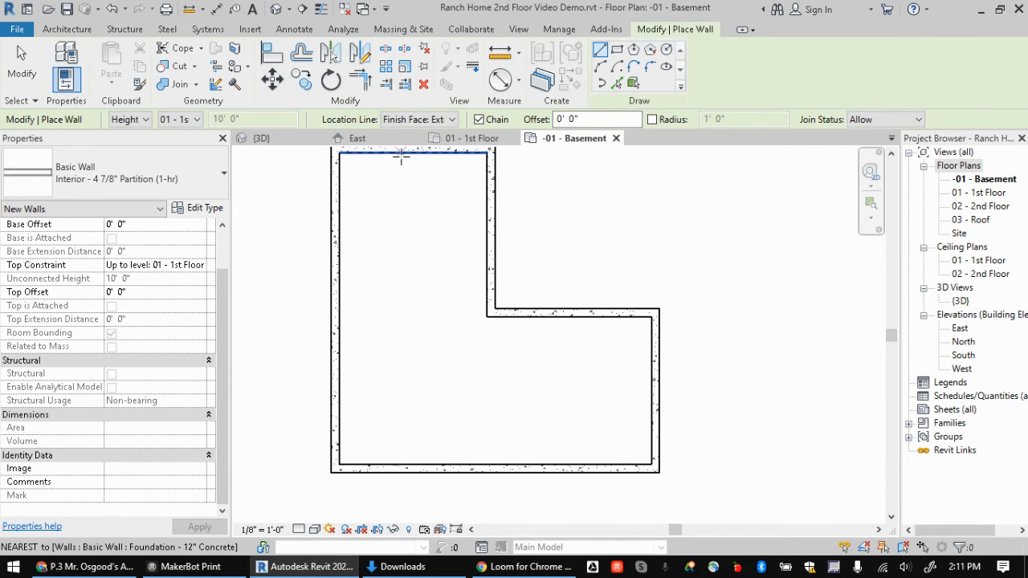
Draw two connected partition walls from the upper foundation wall down and across to the west foundation wall, enclosing the basement's upper-left corner
{"action": "left_click", "coordinate": [401, 154]}
{"action": "left_click", "coordinate": [399, 246]}
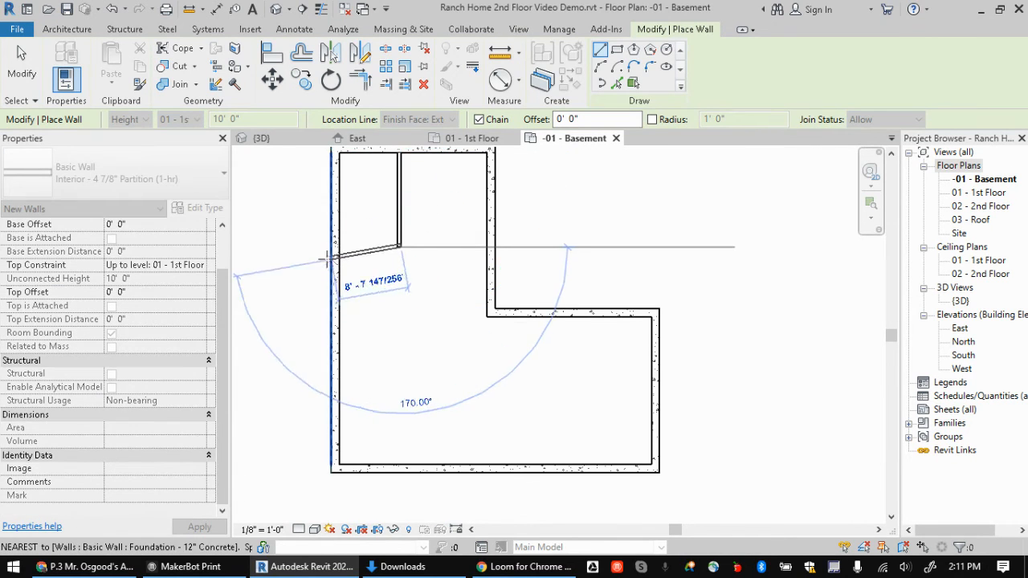
{"action": "left_click", "coordinate": [337, 246]}
{"action": "key", "text": "Escape"}
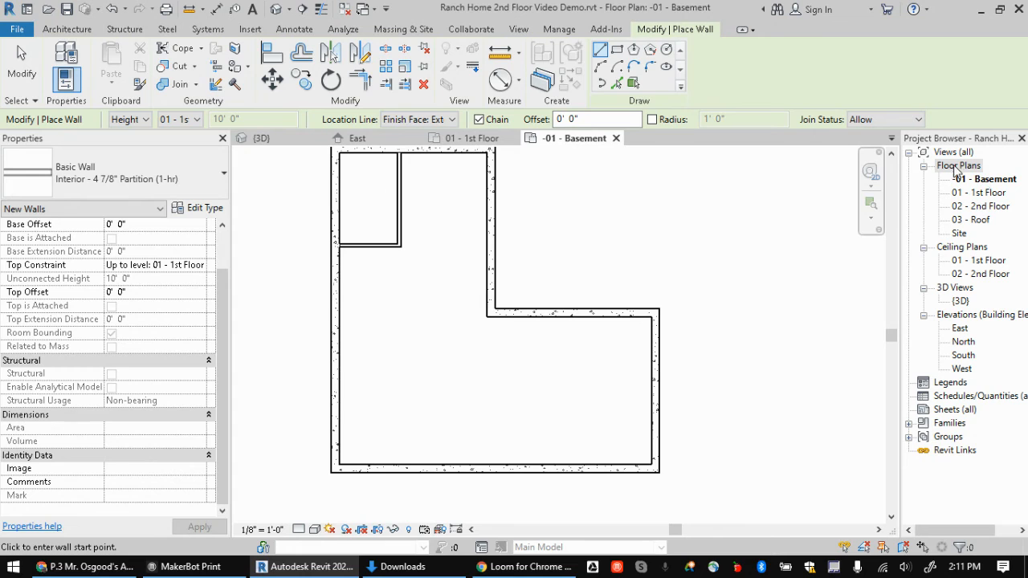
Compare the 01 - 1st Floor, -01 - Basement and 02 - 2nd Floor plans, ending on the first floor
{"action": "left_click", "coordinate": [474, 138]}
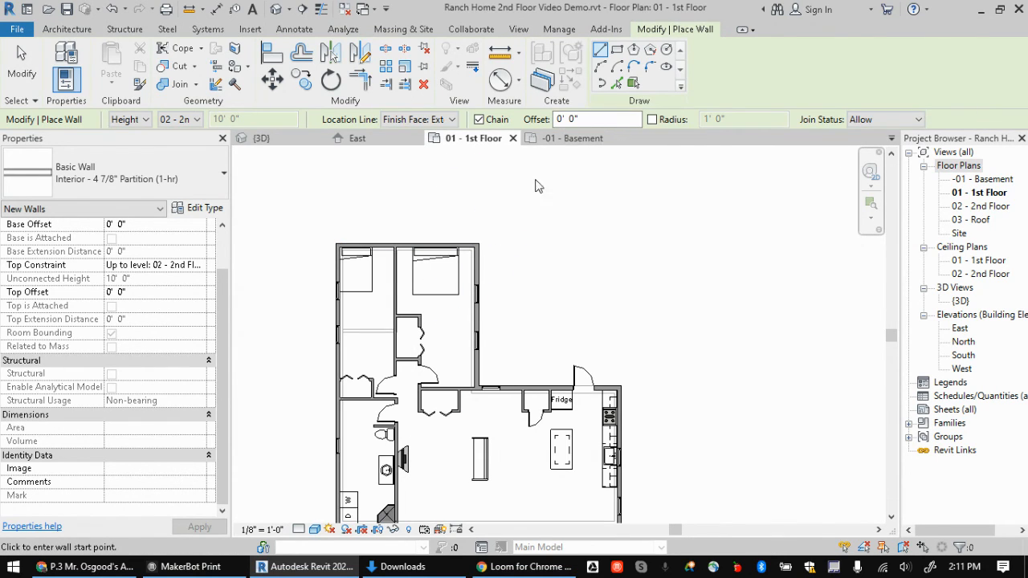
{"action": "left_click", "coordinate": [554, 140]}
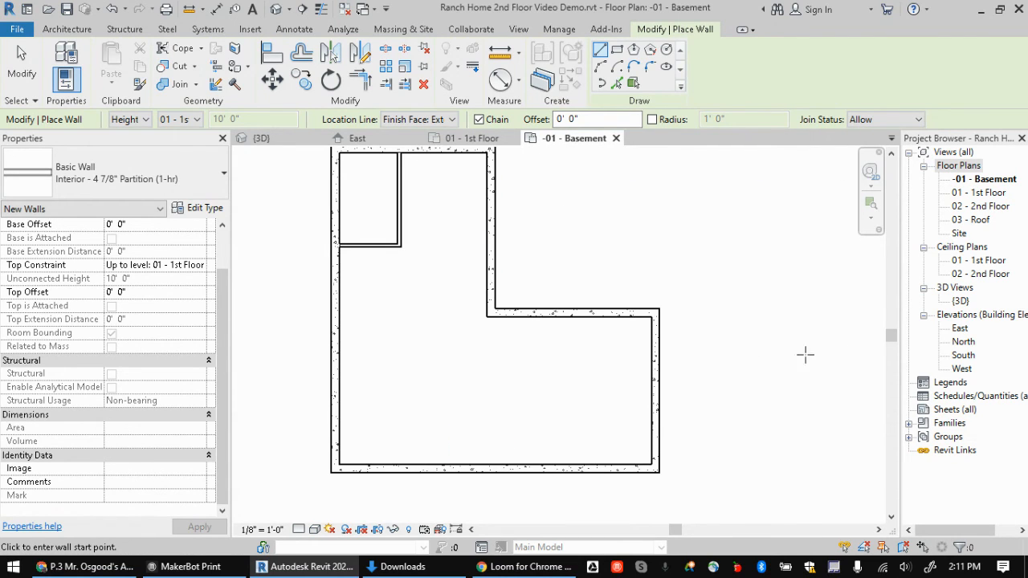
{"action": "double_click", "coordinate": [980, 205]}
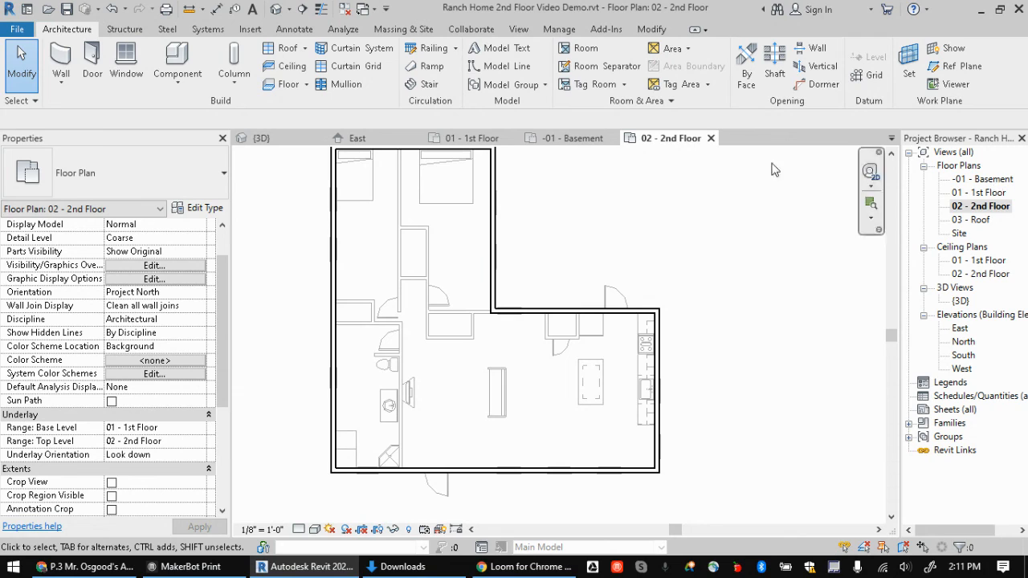
{"action": "left_click", "coordinate": [456, 132]}
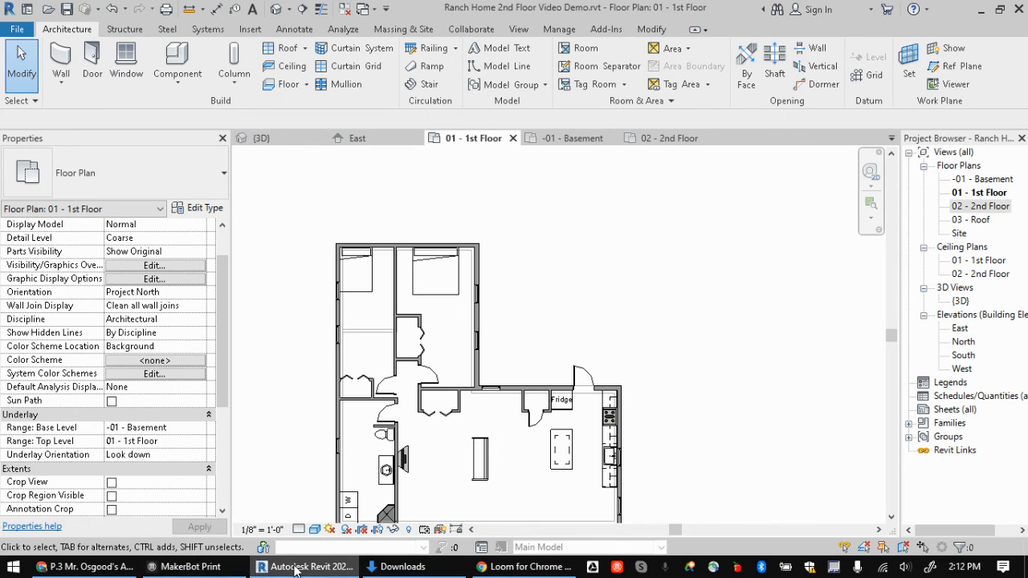
{"action": "left_click", "coordinate": [85, 567]}
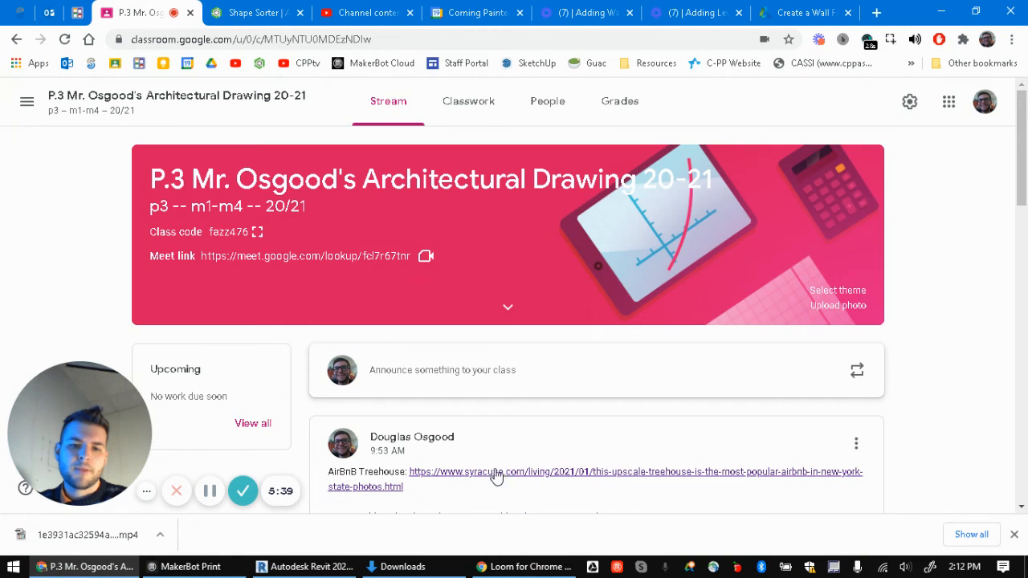